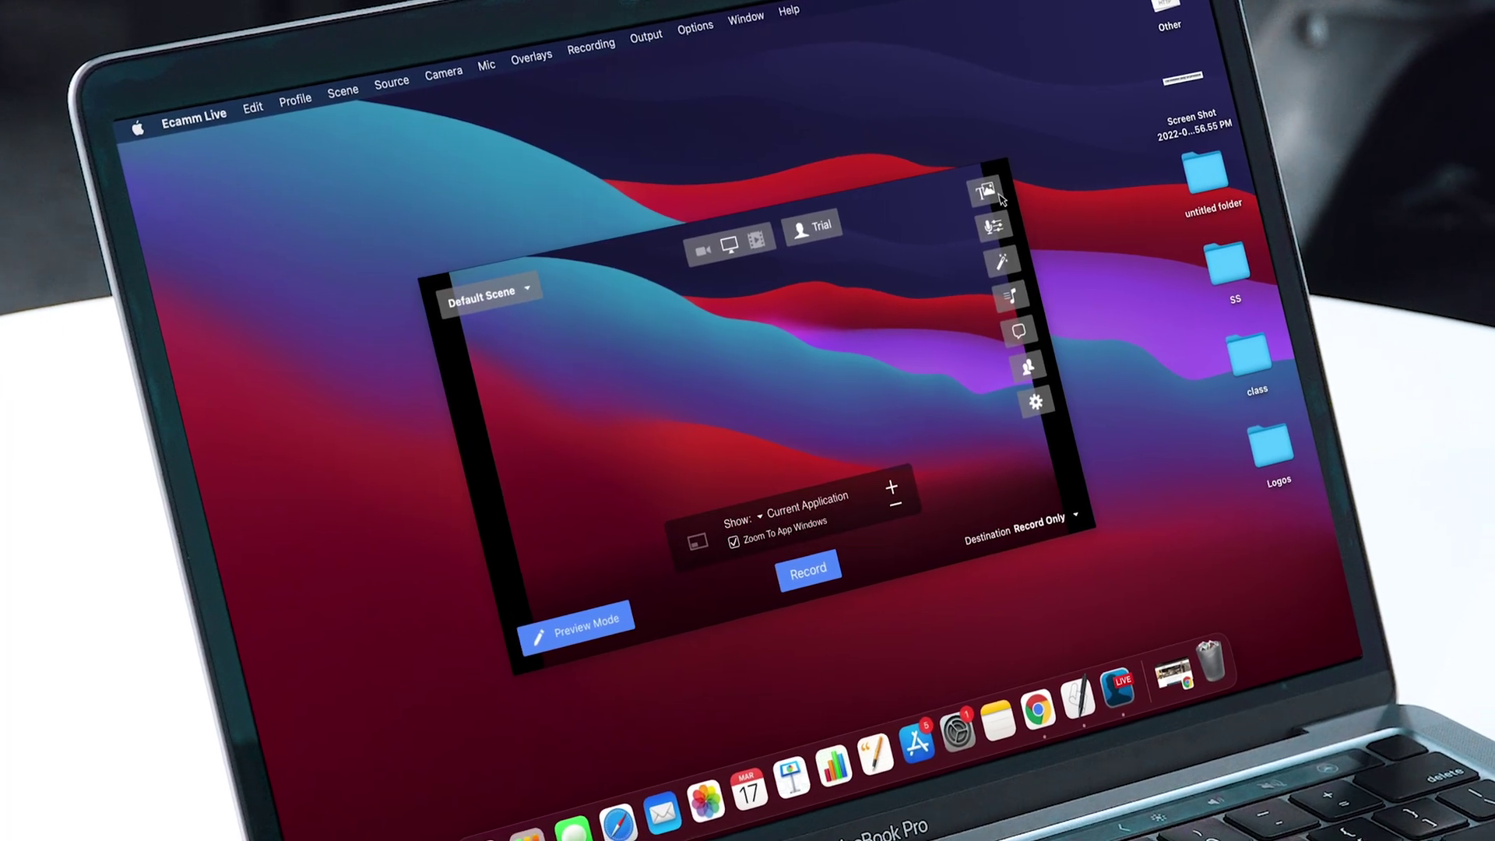
- Show Ecamm Live's overlays list and the Sound Levels panel for each audio source
click(997, 196)
click(987, 224)
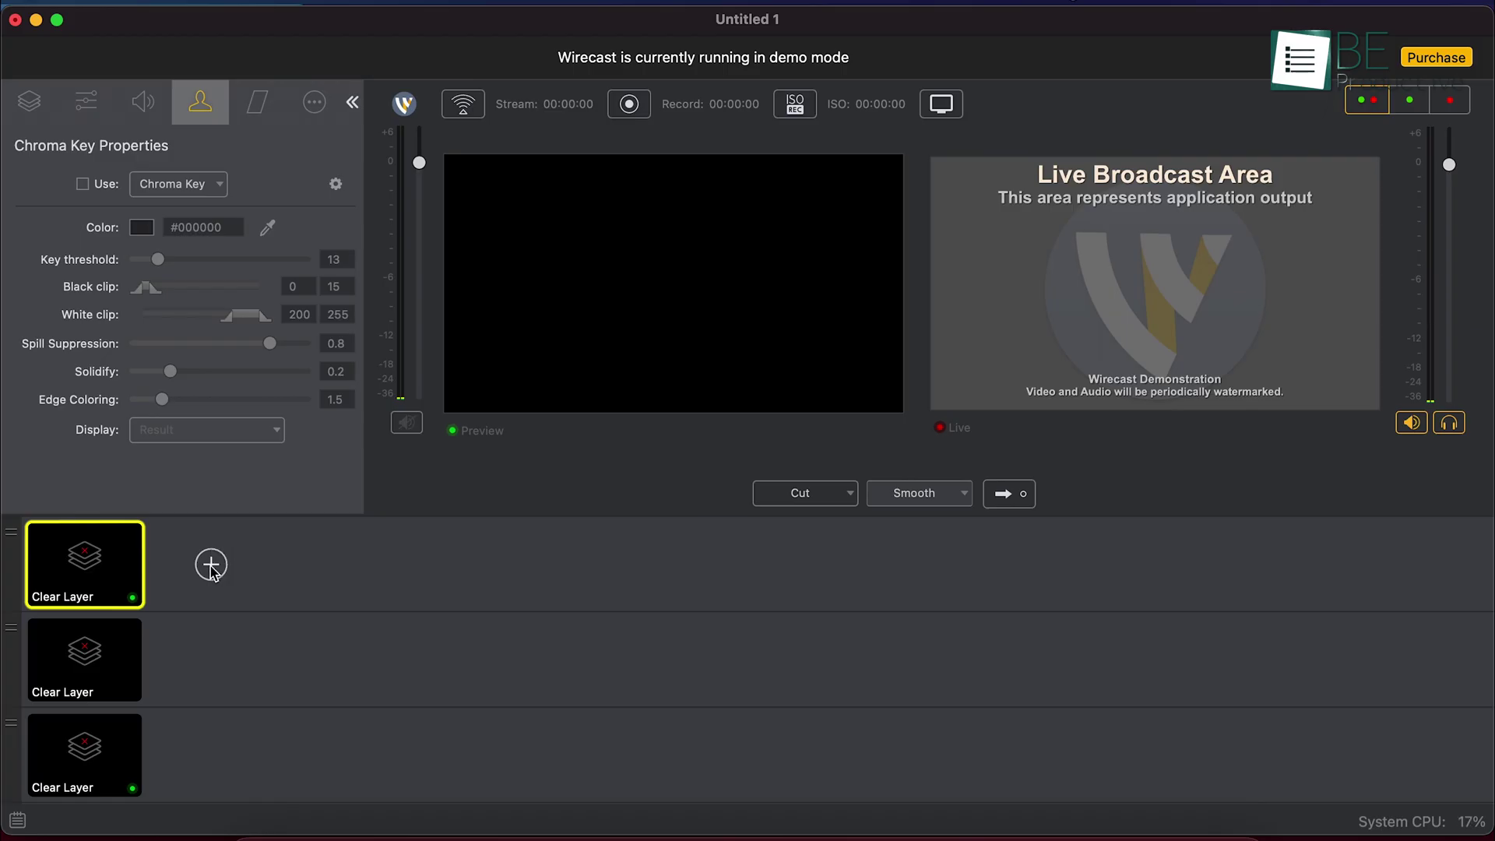
- Add a Solid Color 1 background shot to the top layer
click(209, 566)
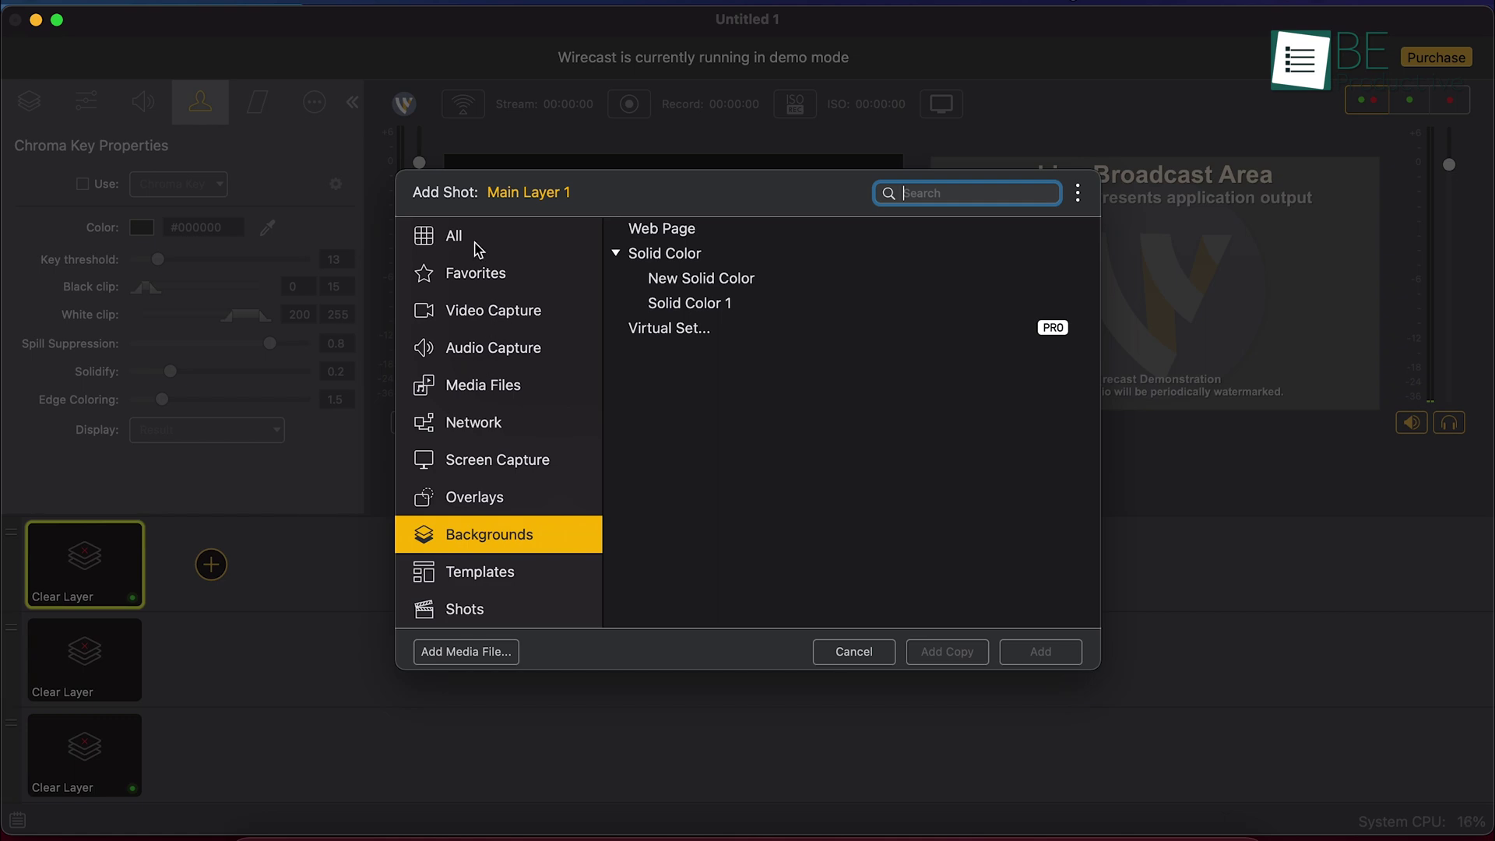
click(478, 248)
click(740, 306)
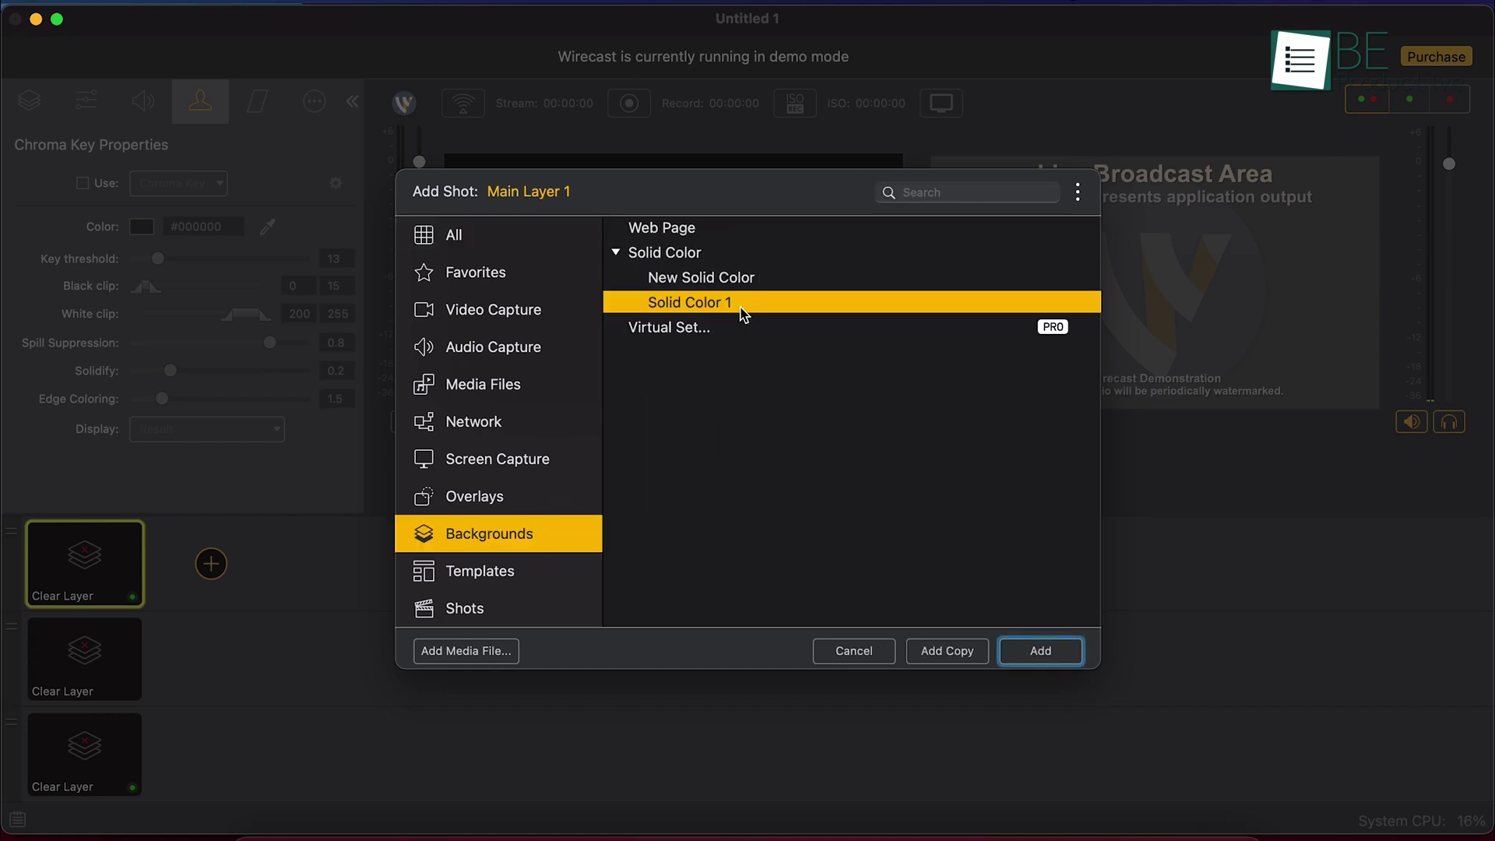
click(1042, 652)
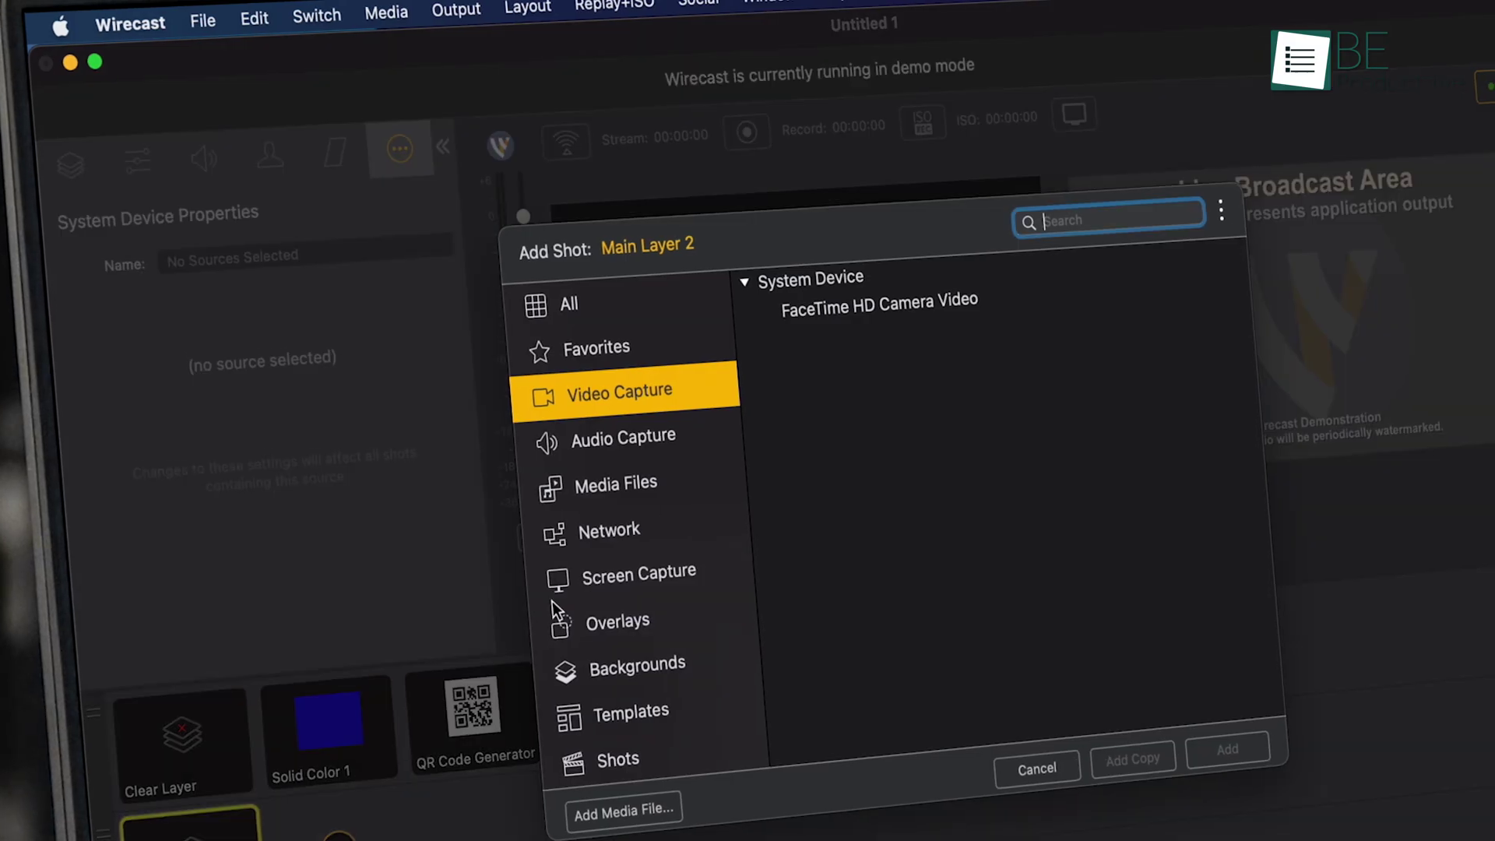
- Add a System Audio Capture shot to Main Layer 2
click(649, 437)
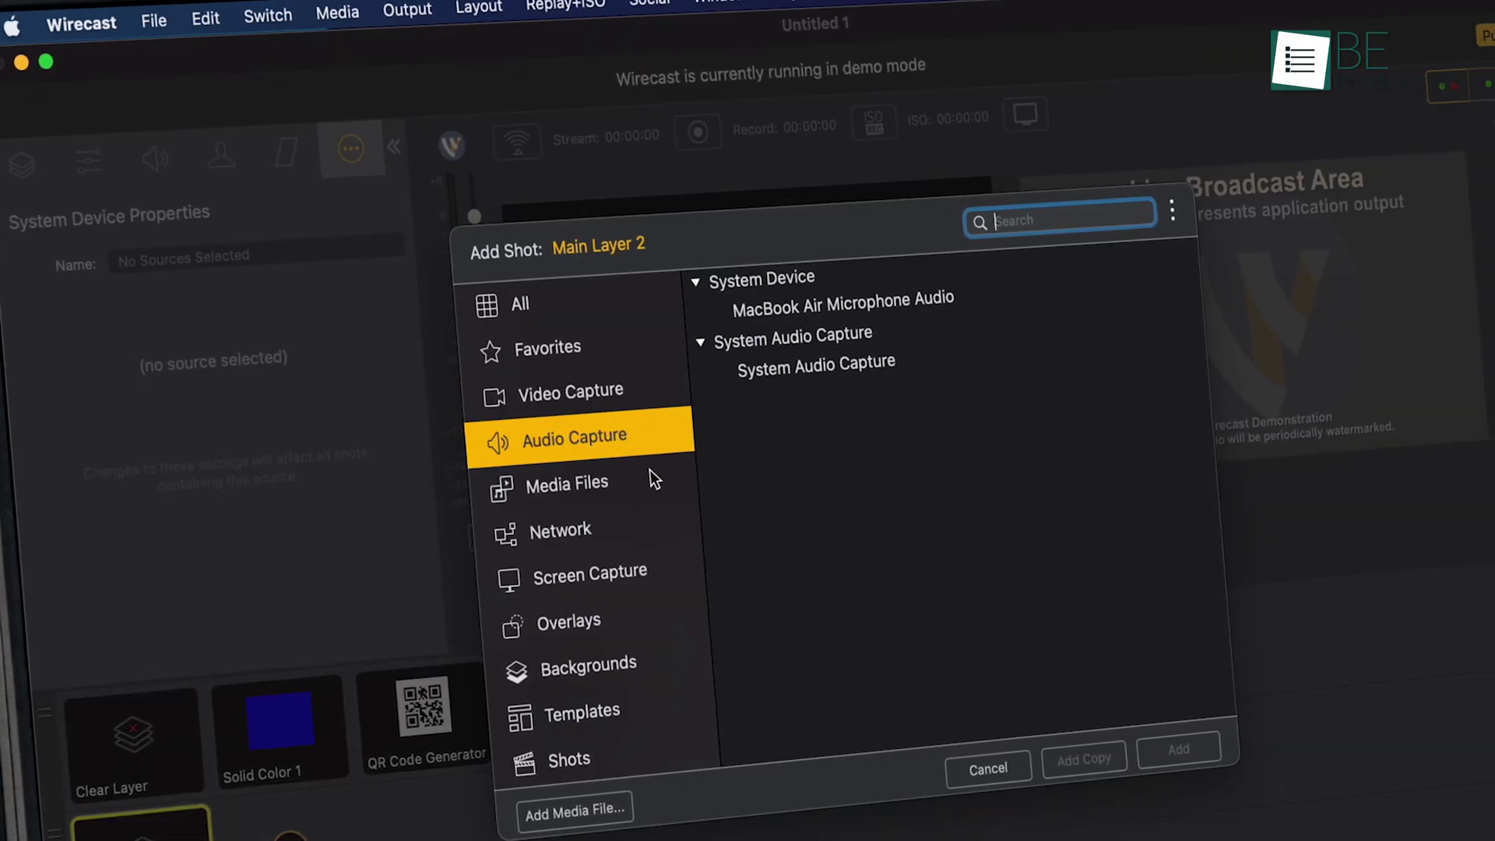
click(754, 367)
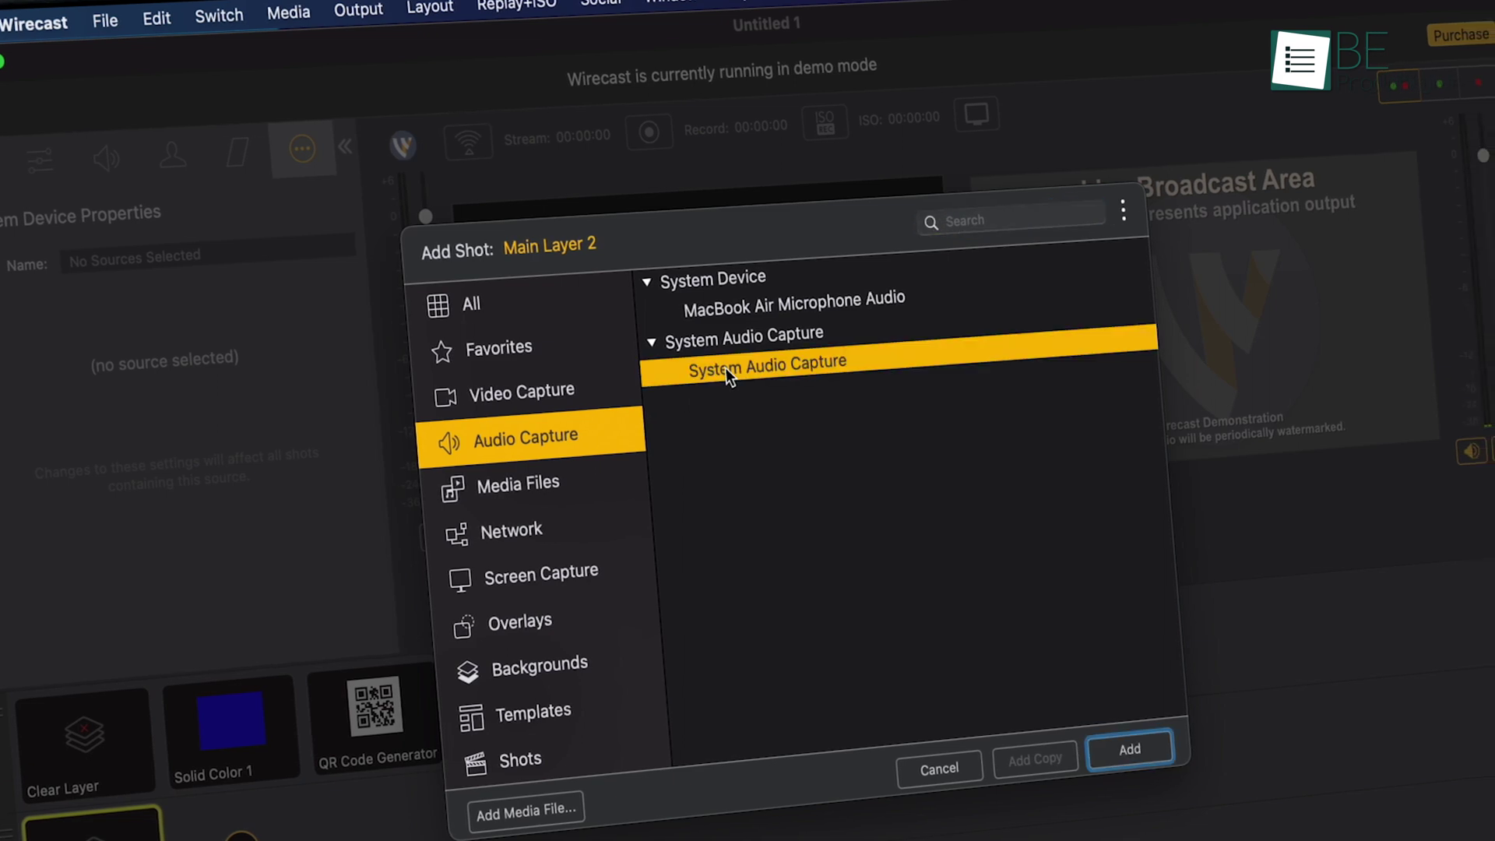
click(1122, 750)
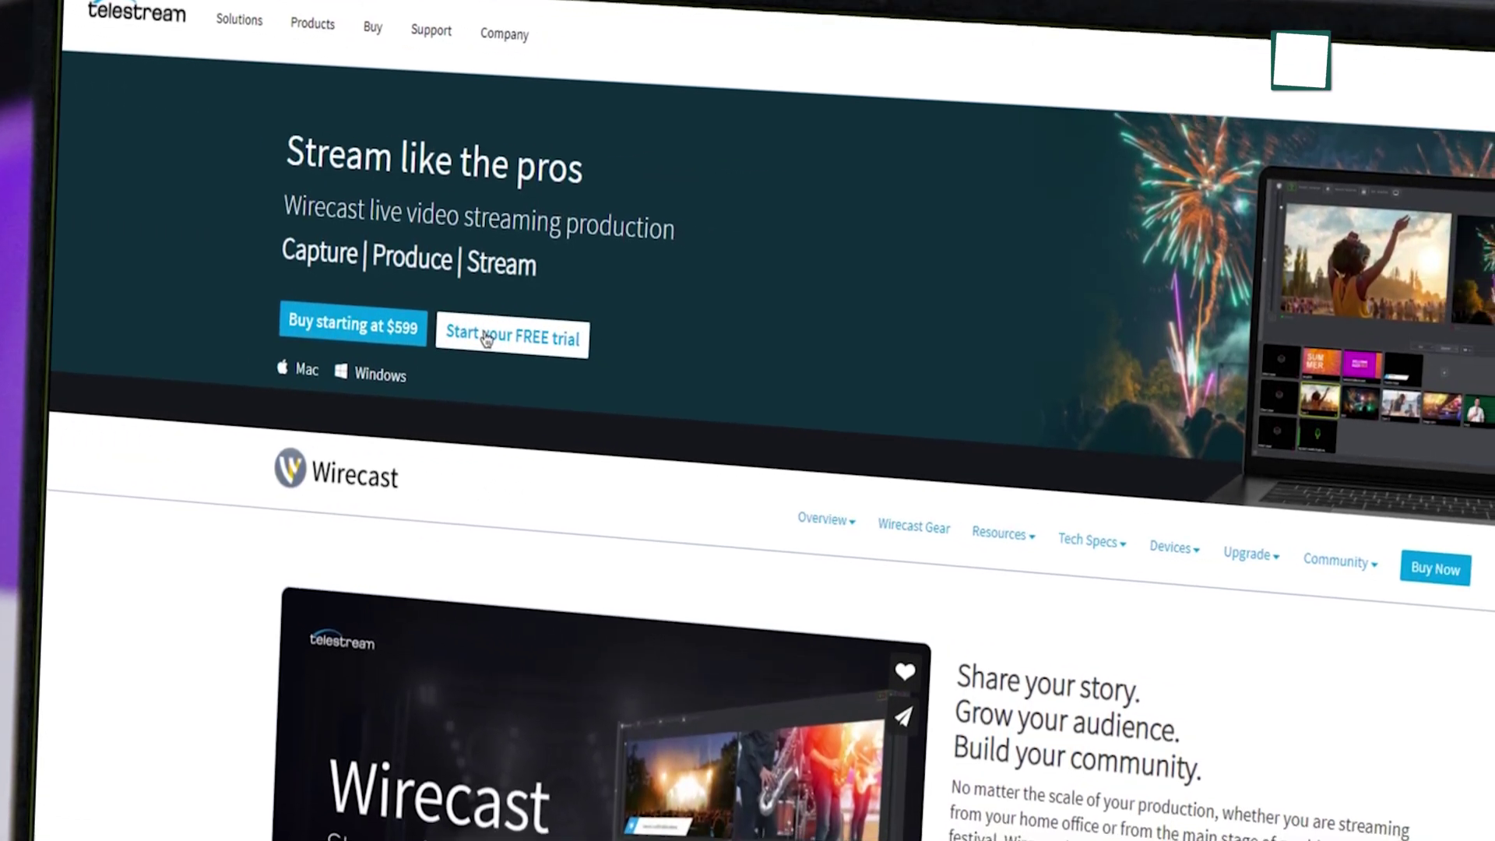
- Start the free Wirecast trial download and return to the Stream like the pros banner
click(486, 339)
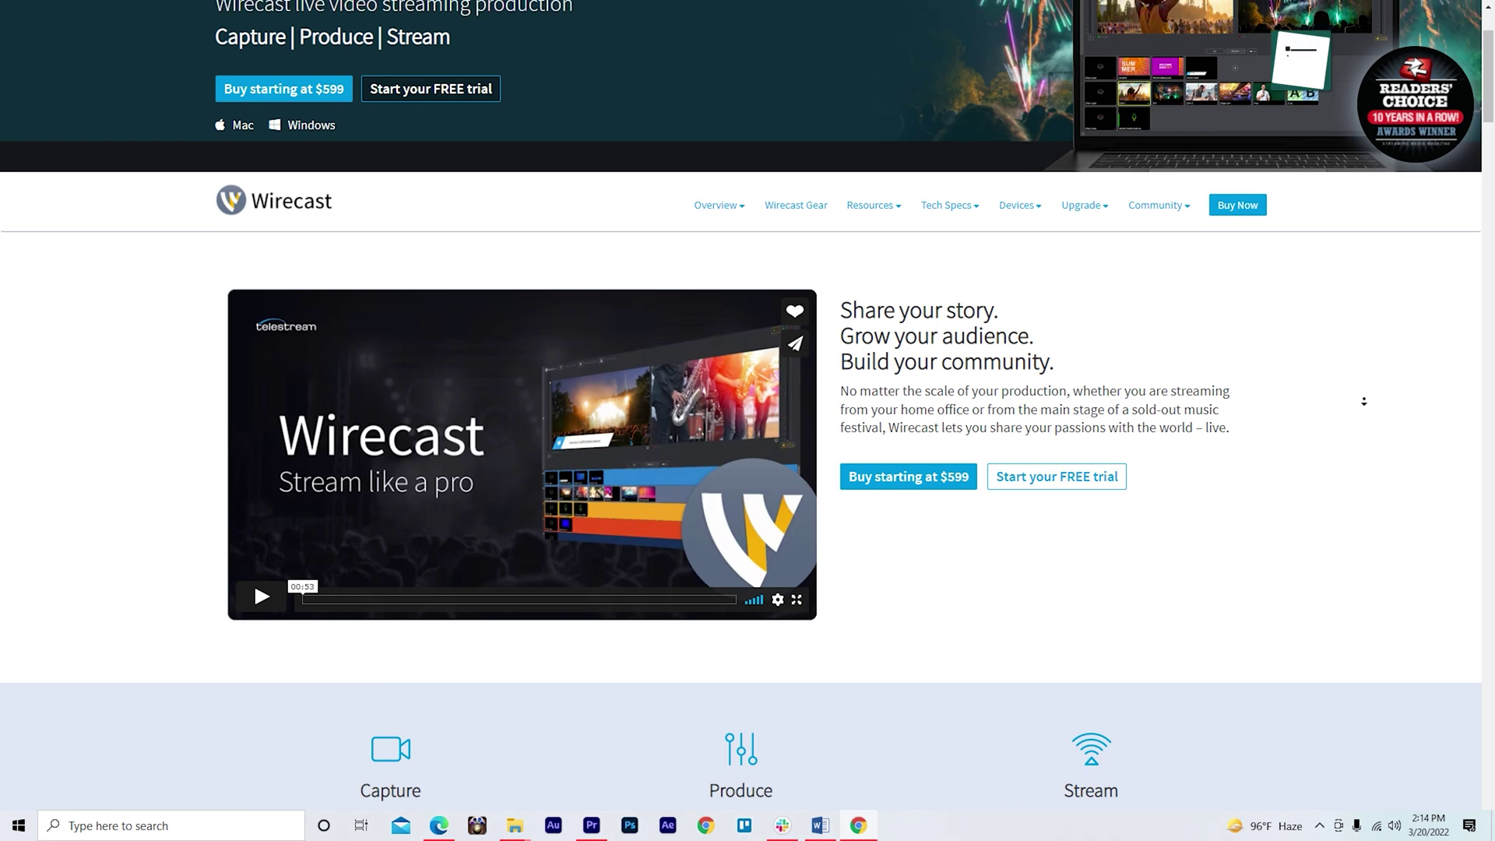
scroll(1364, 401, up, 1)
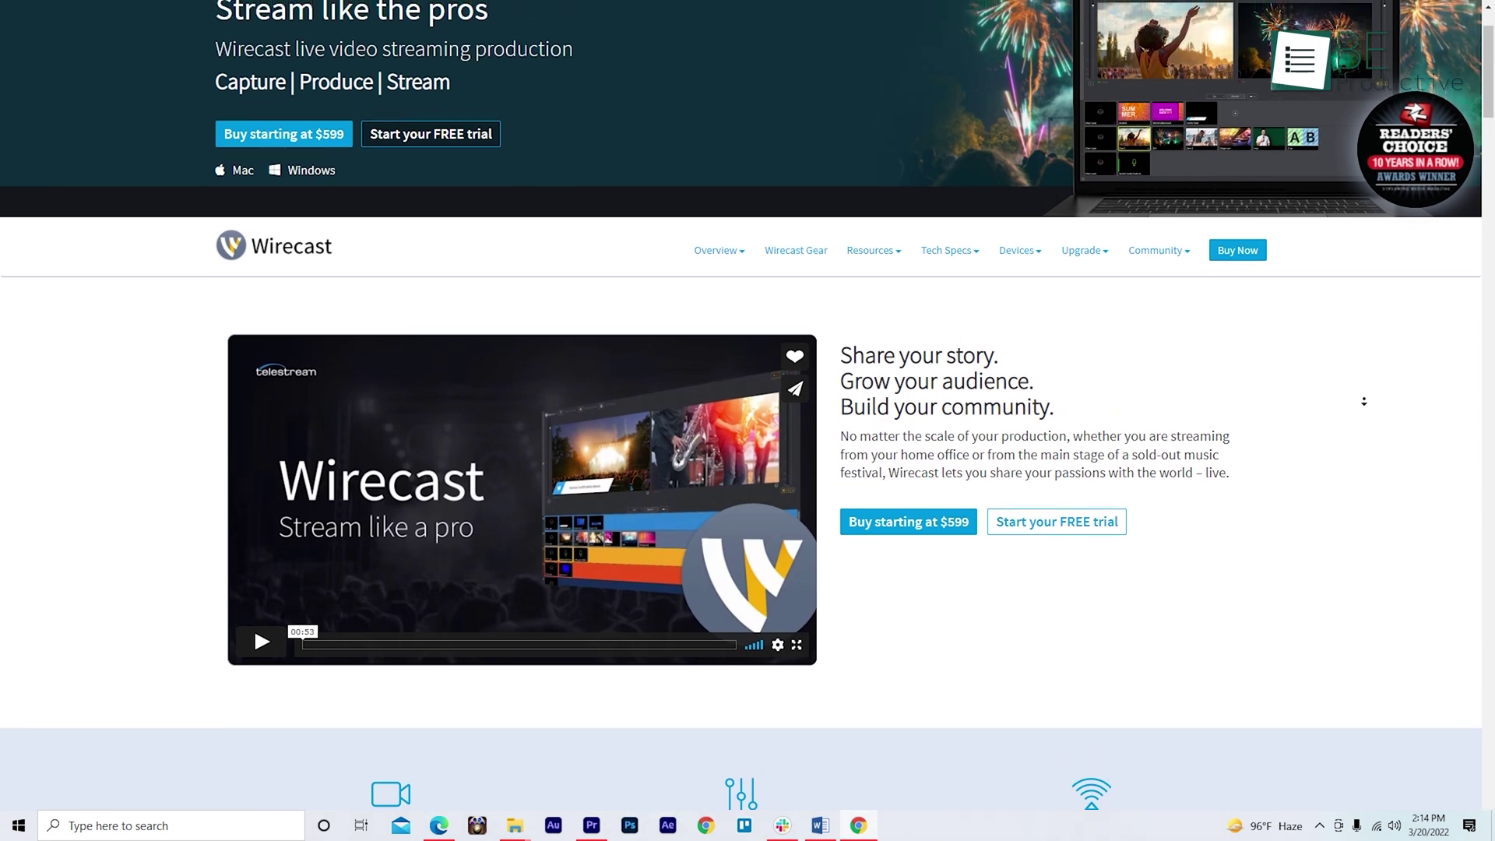
scroll(1364, 401, up, 1)
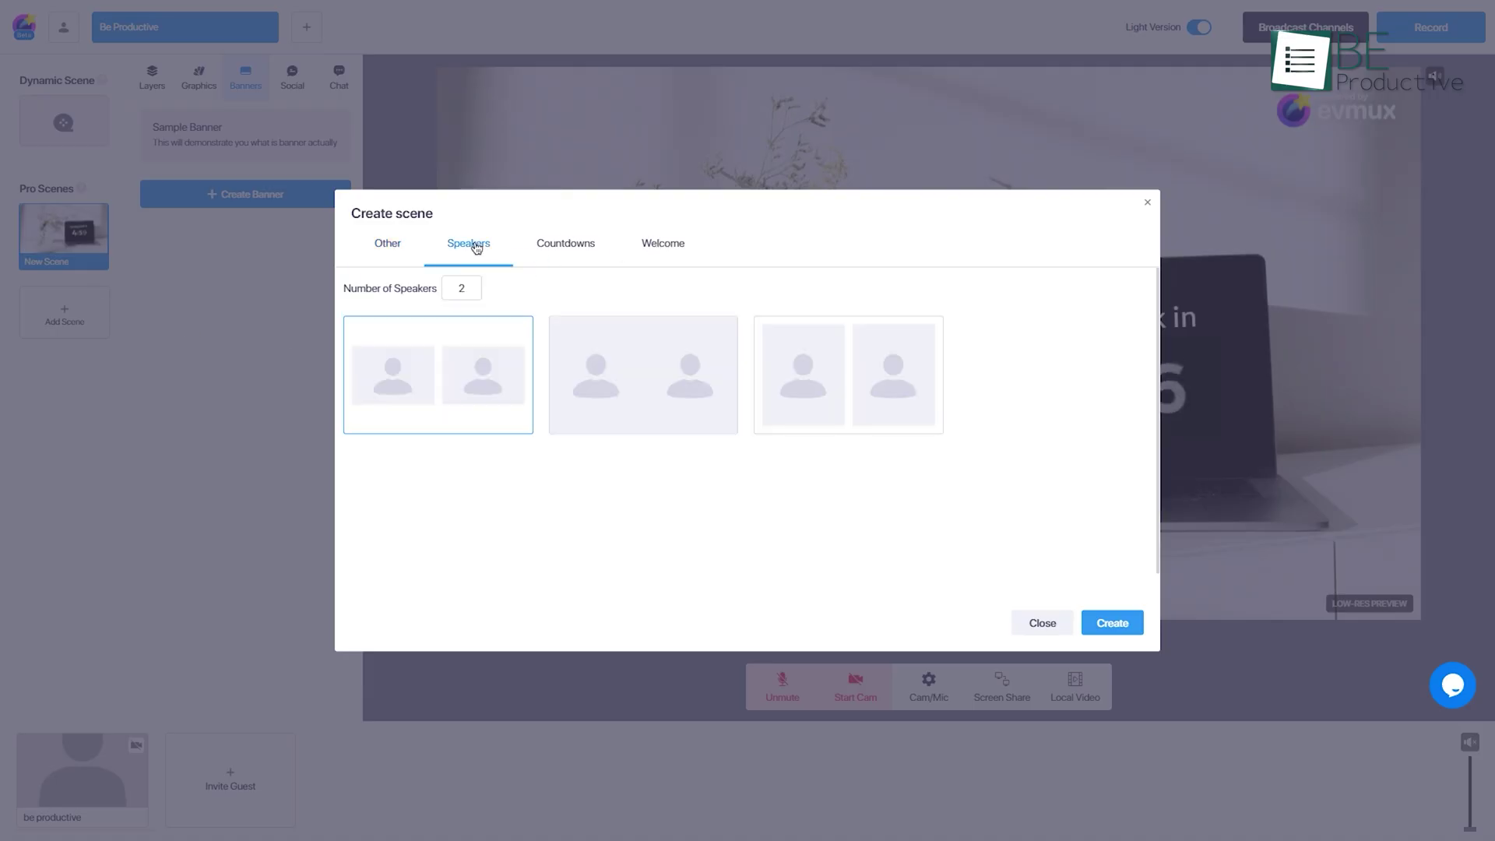
- Create a Coming back in 10:00 countdown scene and transition it to the live output
click(567, 247)
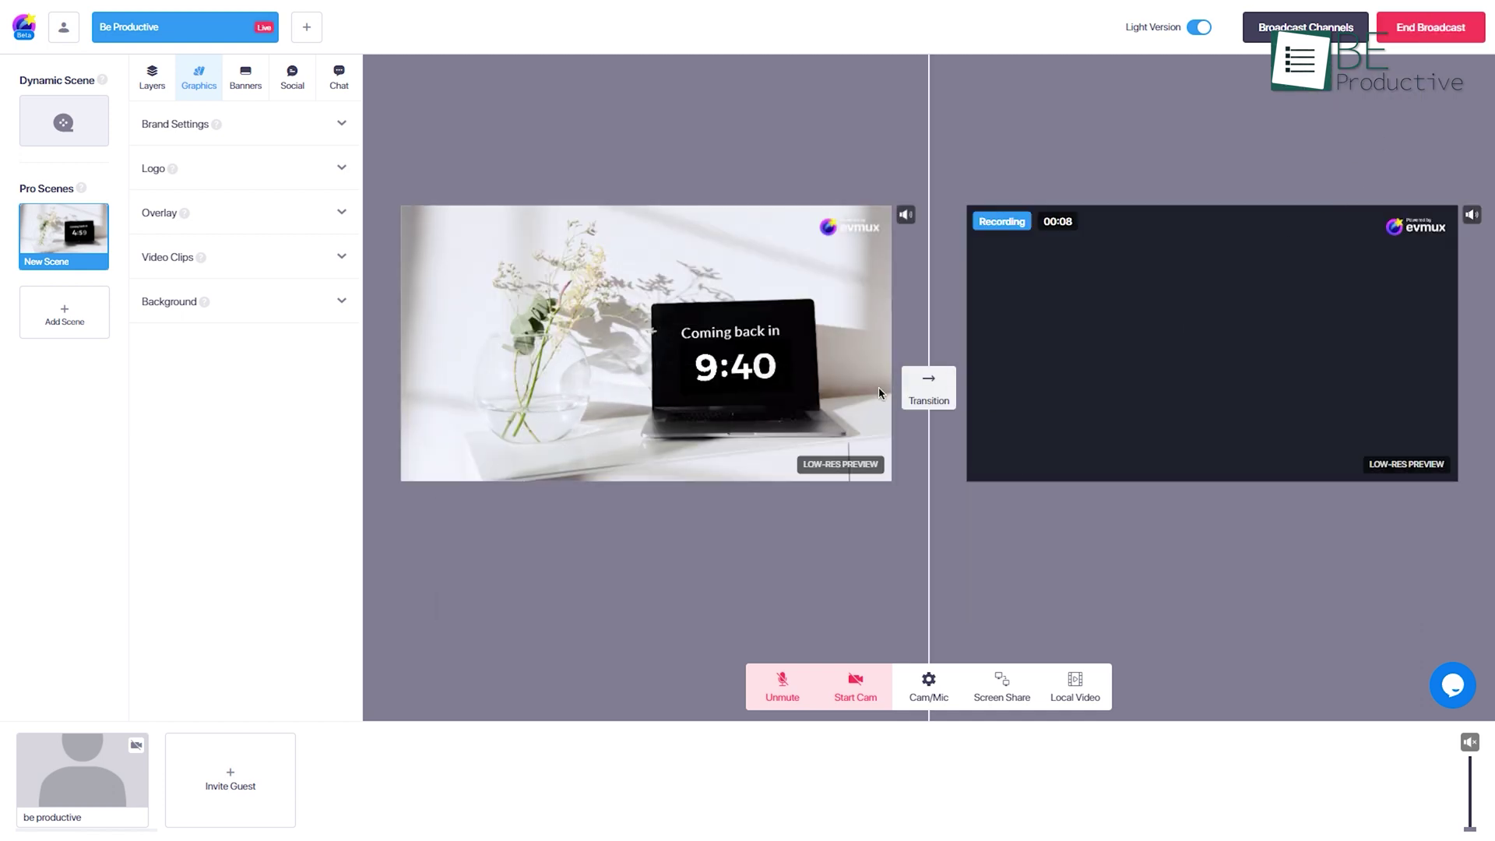
click(935, 389)
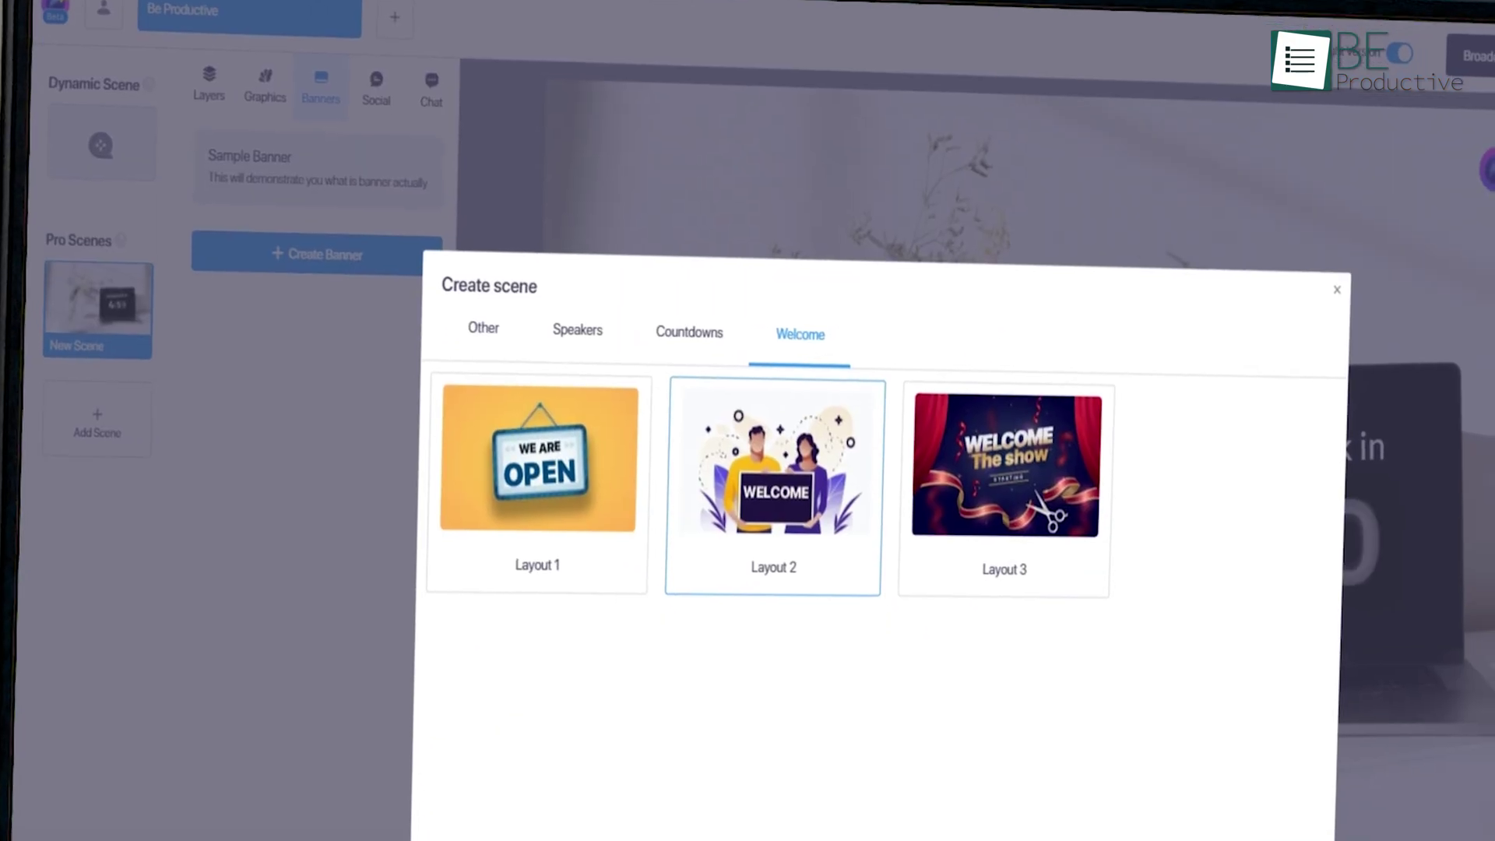
- Create a Welcome scene using Layout 2 with the WELCOME sign
click(774, 487)
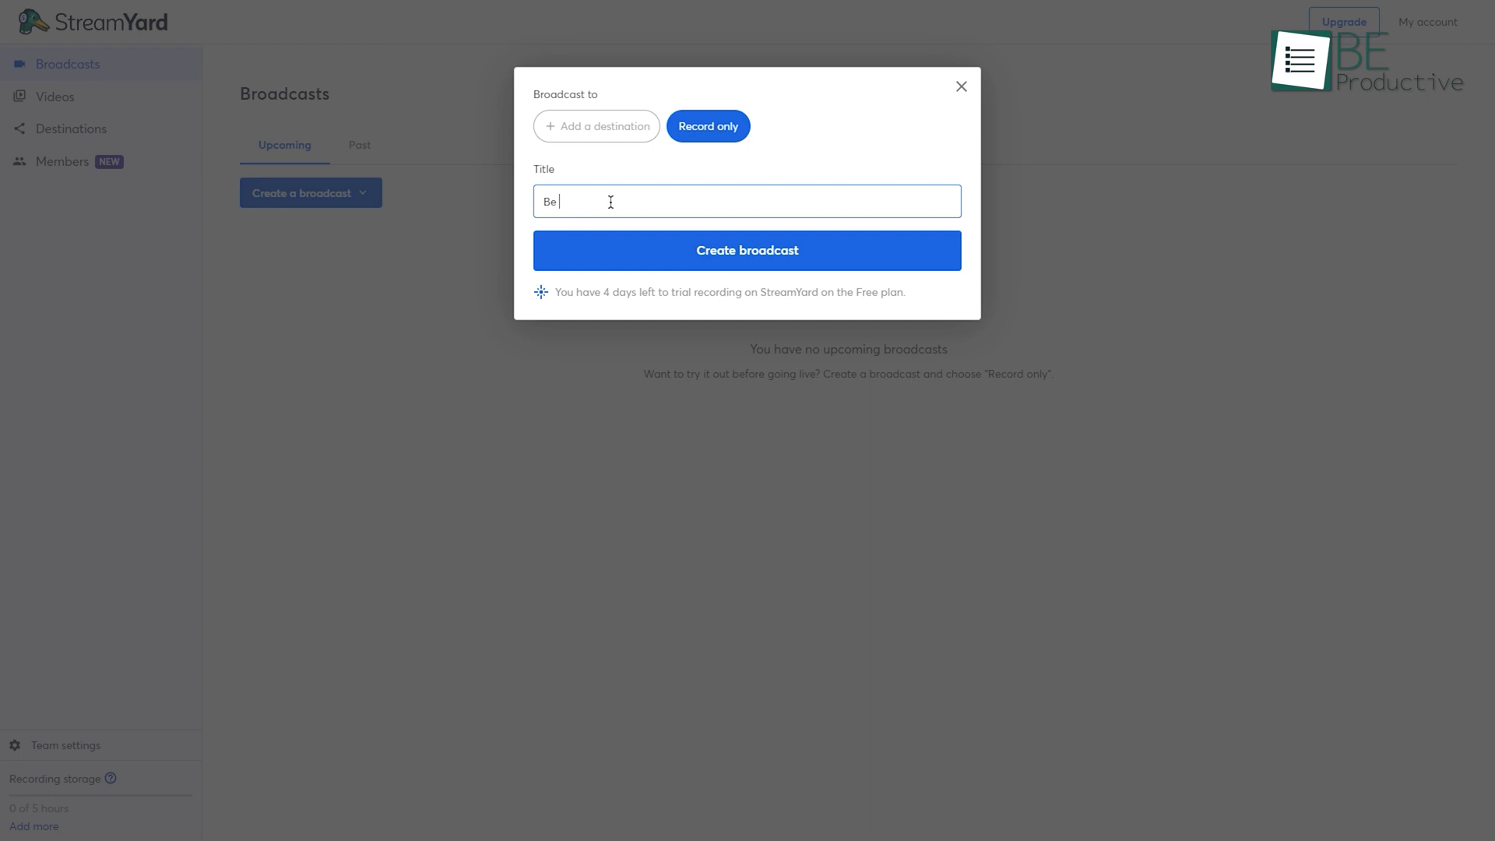
- Create the record-only Be Productive broadcast, enter the studio without camera or mic, and change the stage layout
click(813, 264)
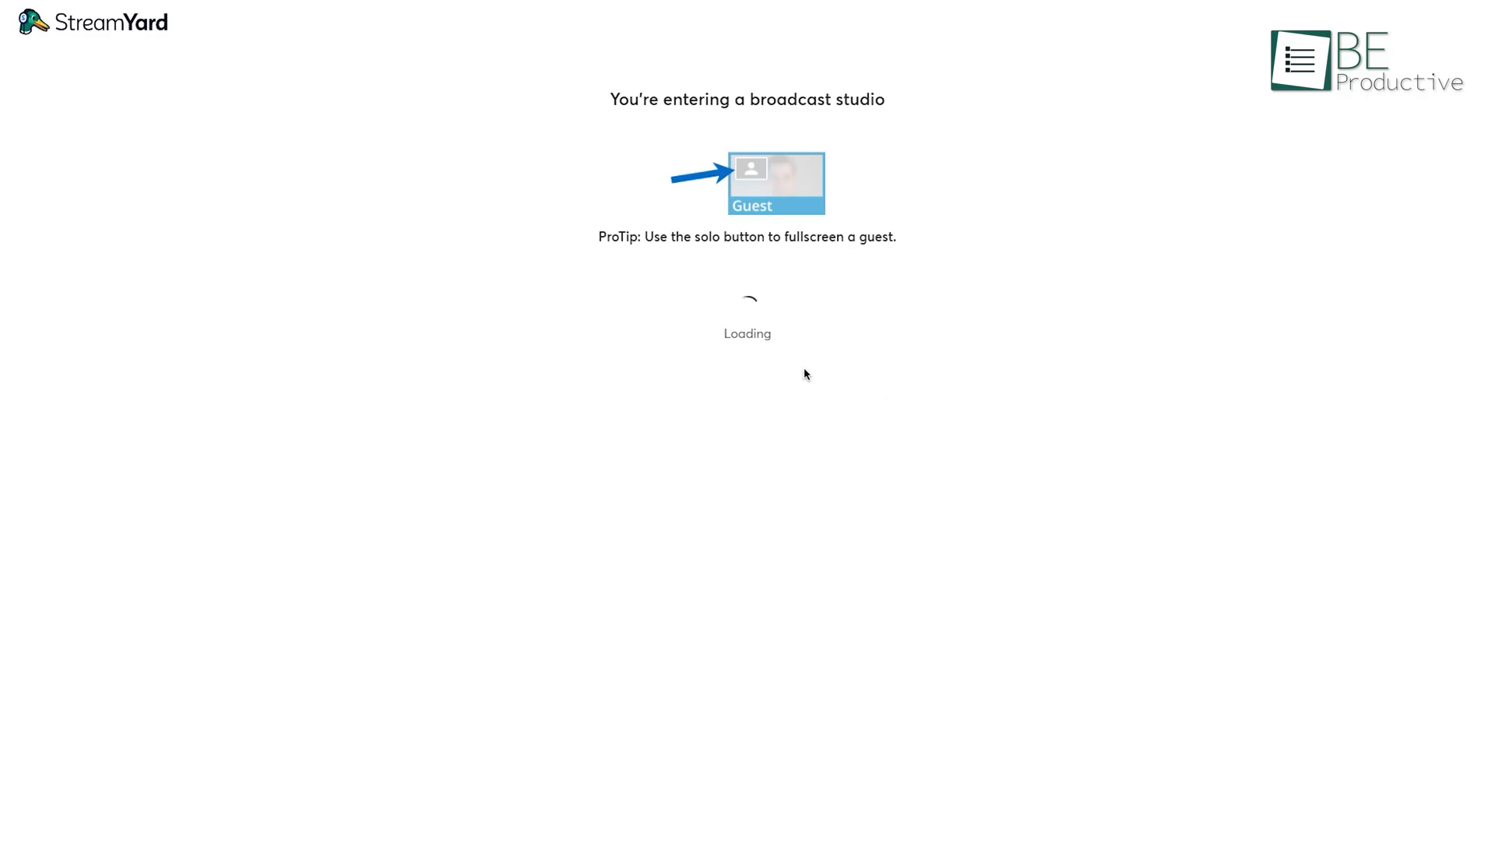
click(773, 527)
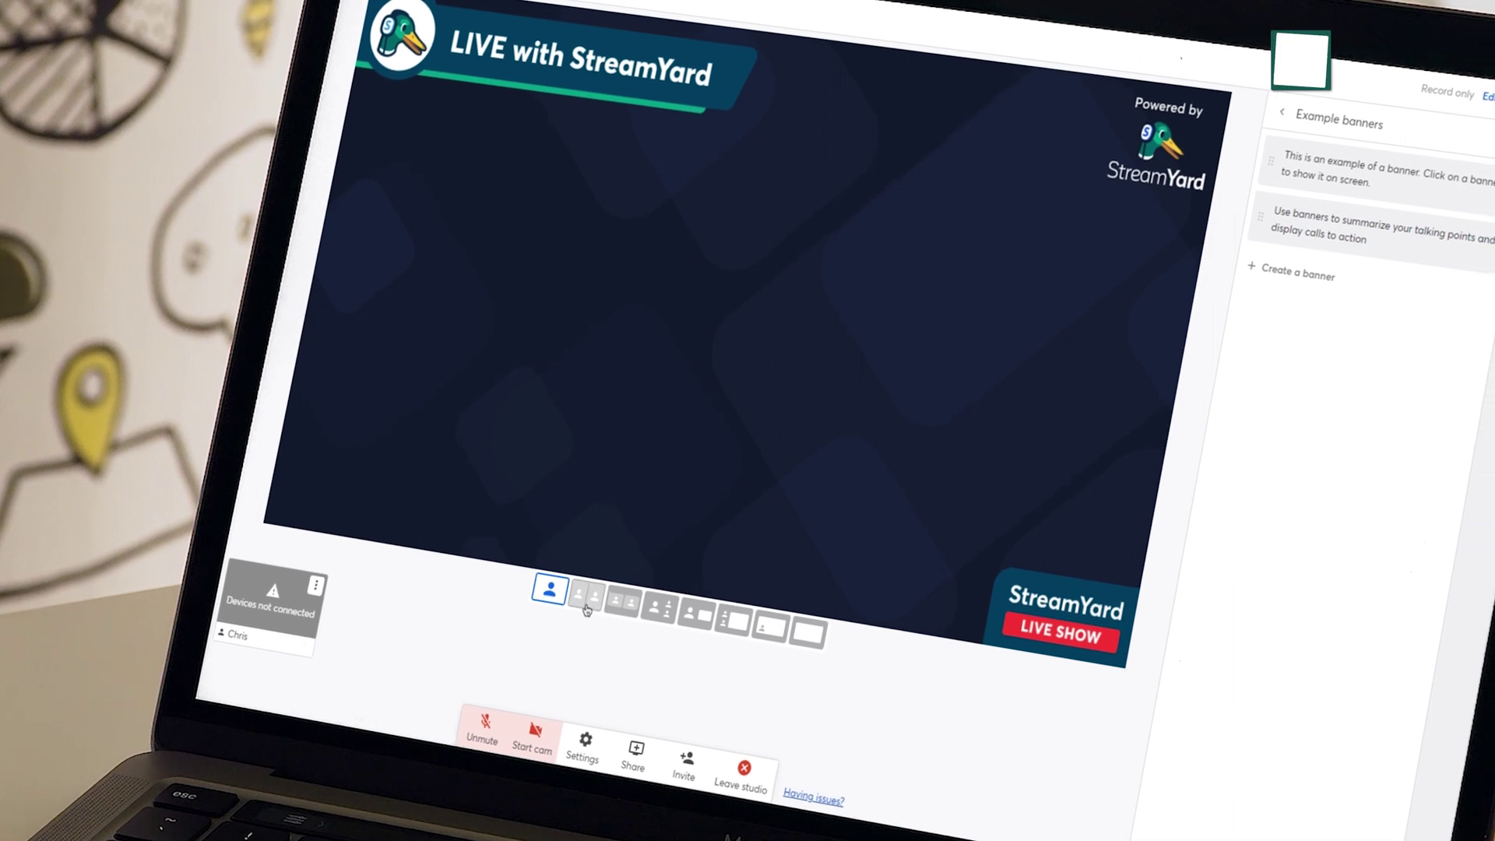
click(623, 613)
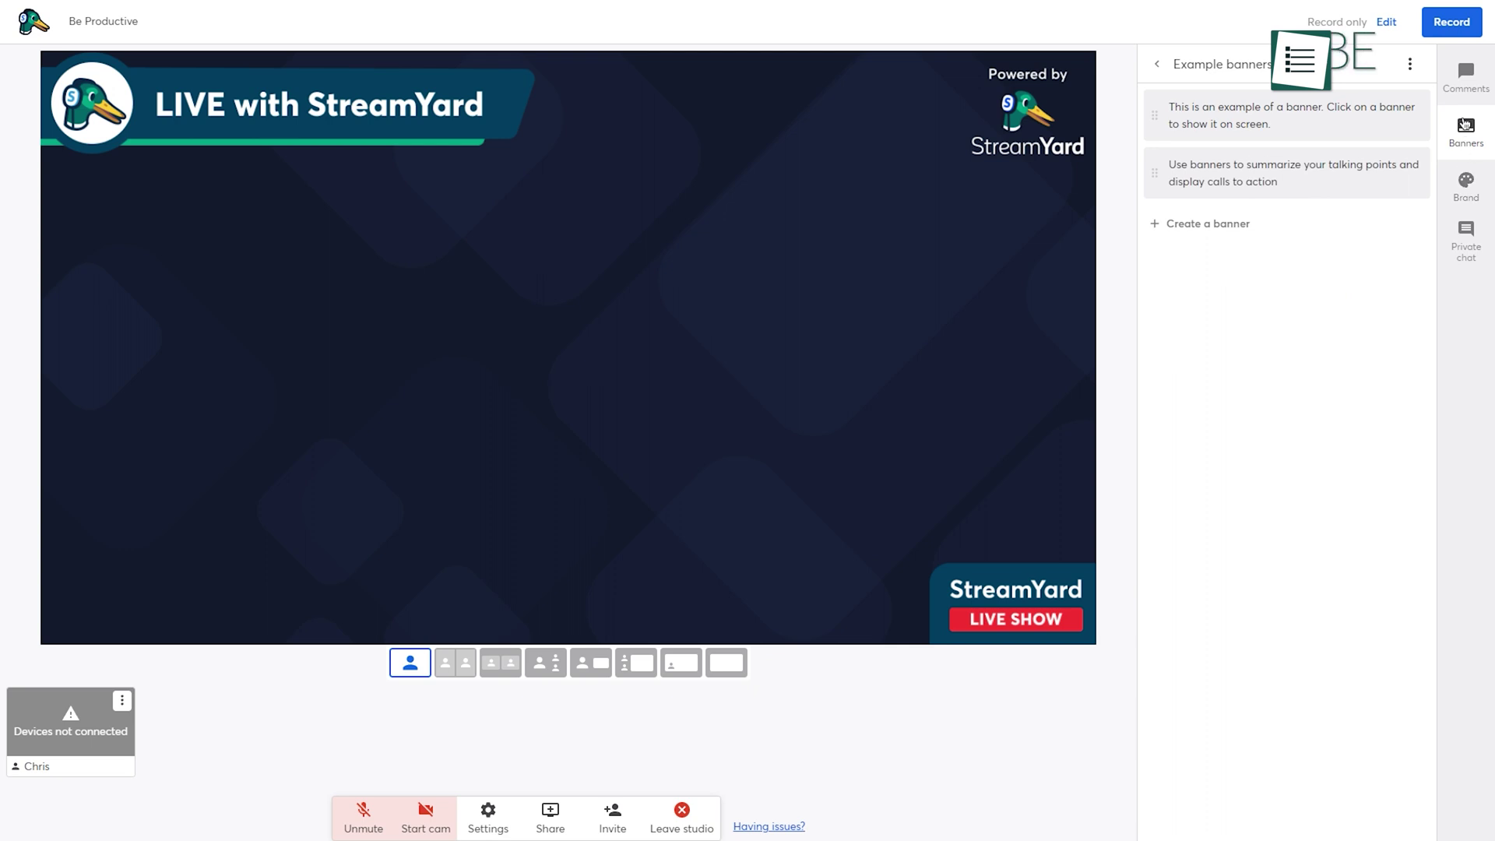
- Browse the Brand colour, logo and overlay settings and guest invite options, then reopen destination settings
click(1467, 181)
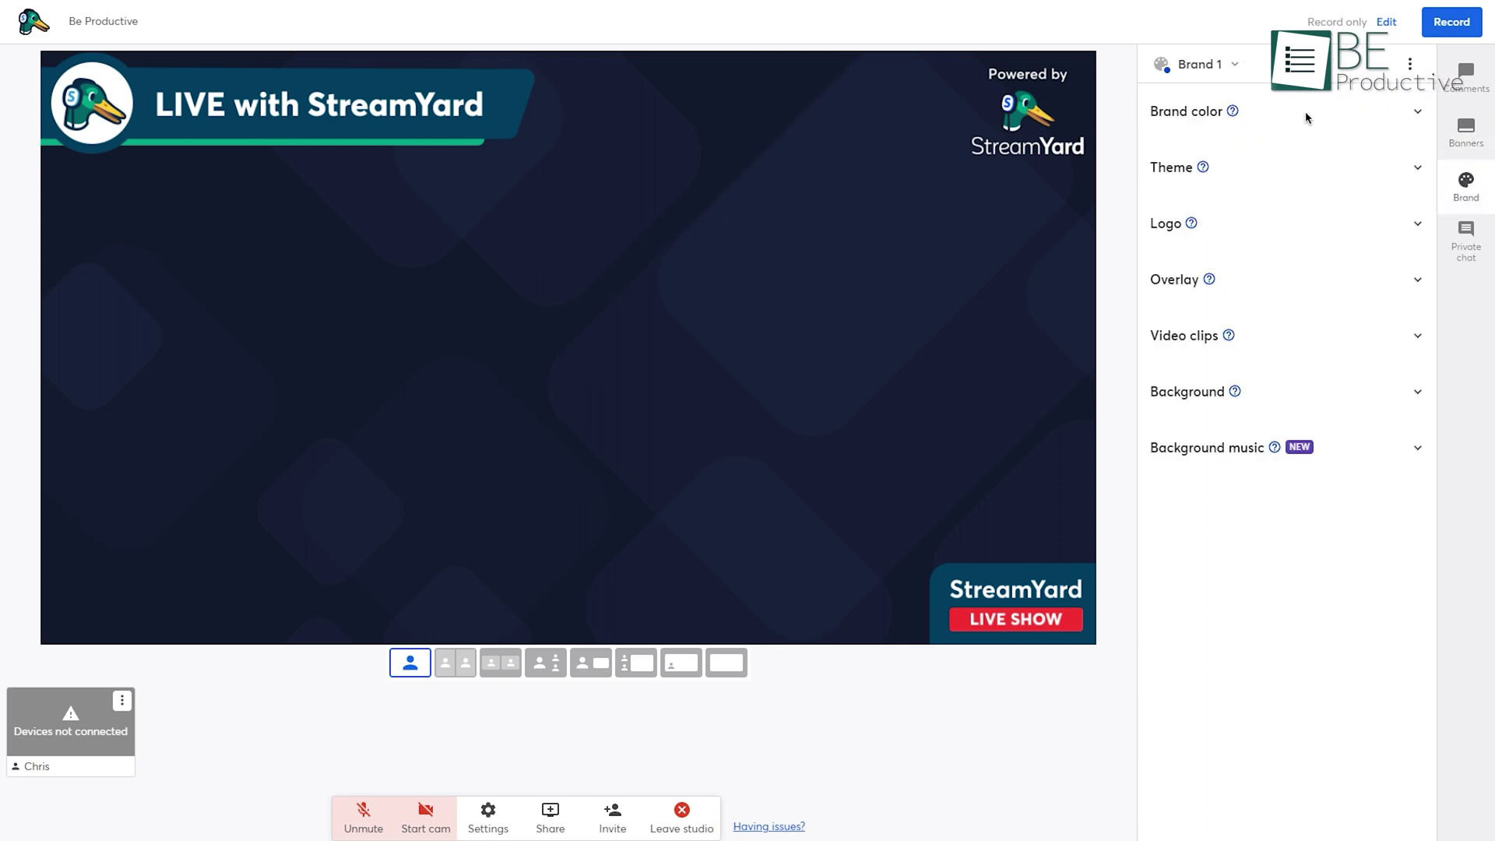
click(1420, 113)
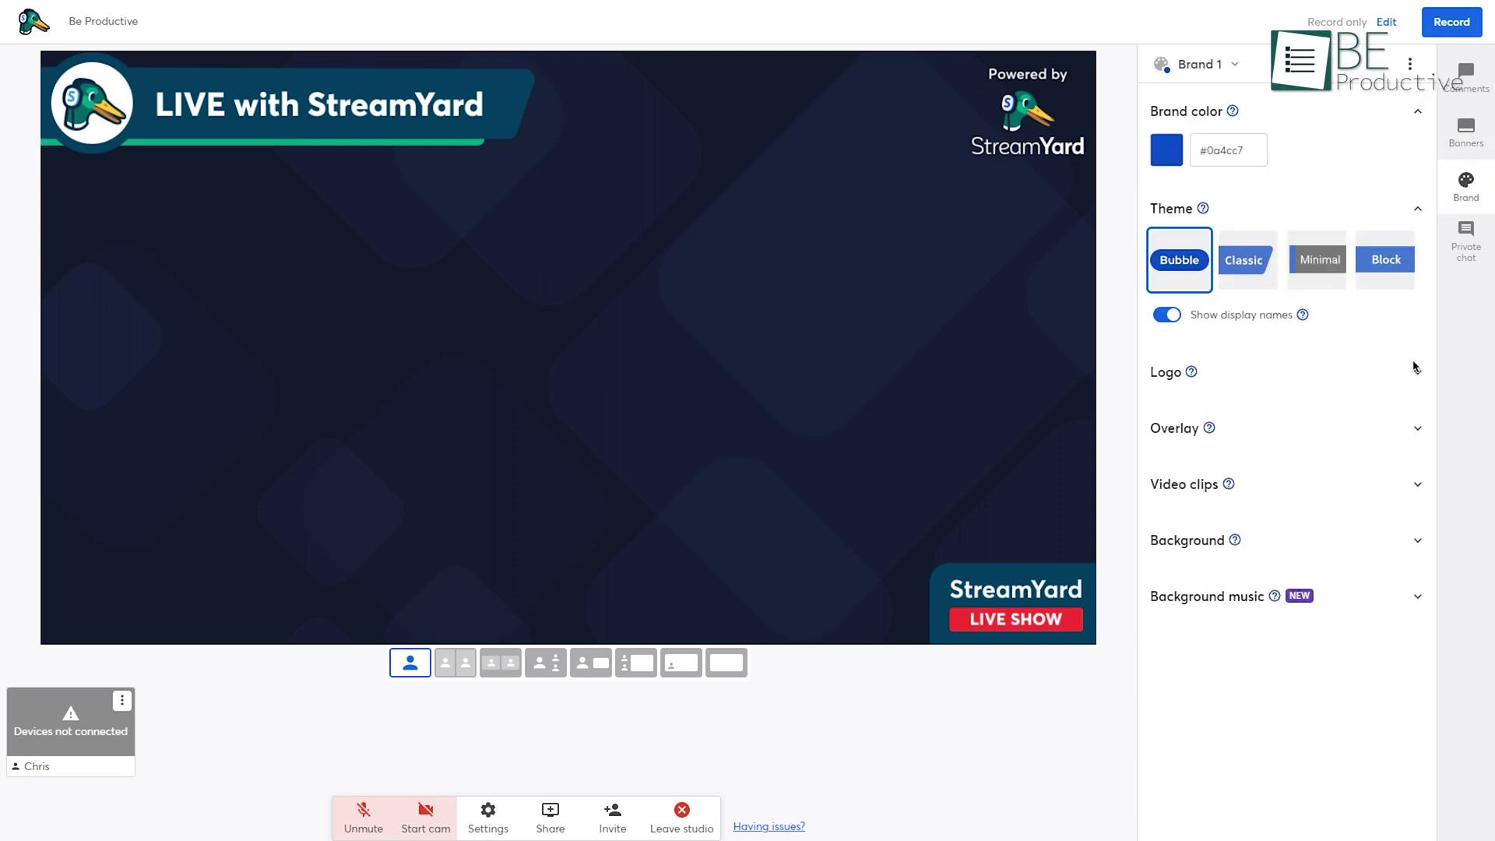
click(1416, 368)
click(1416, 505)
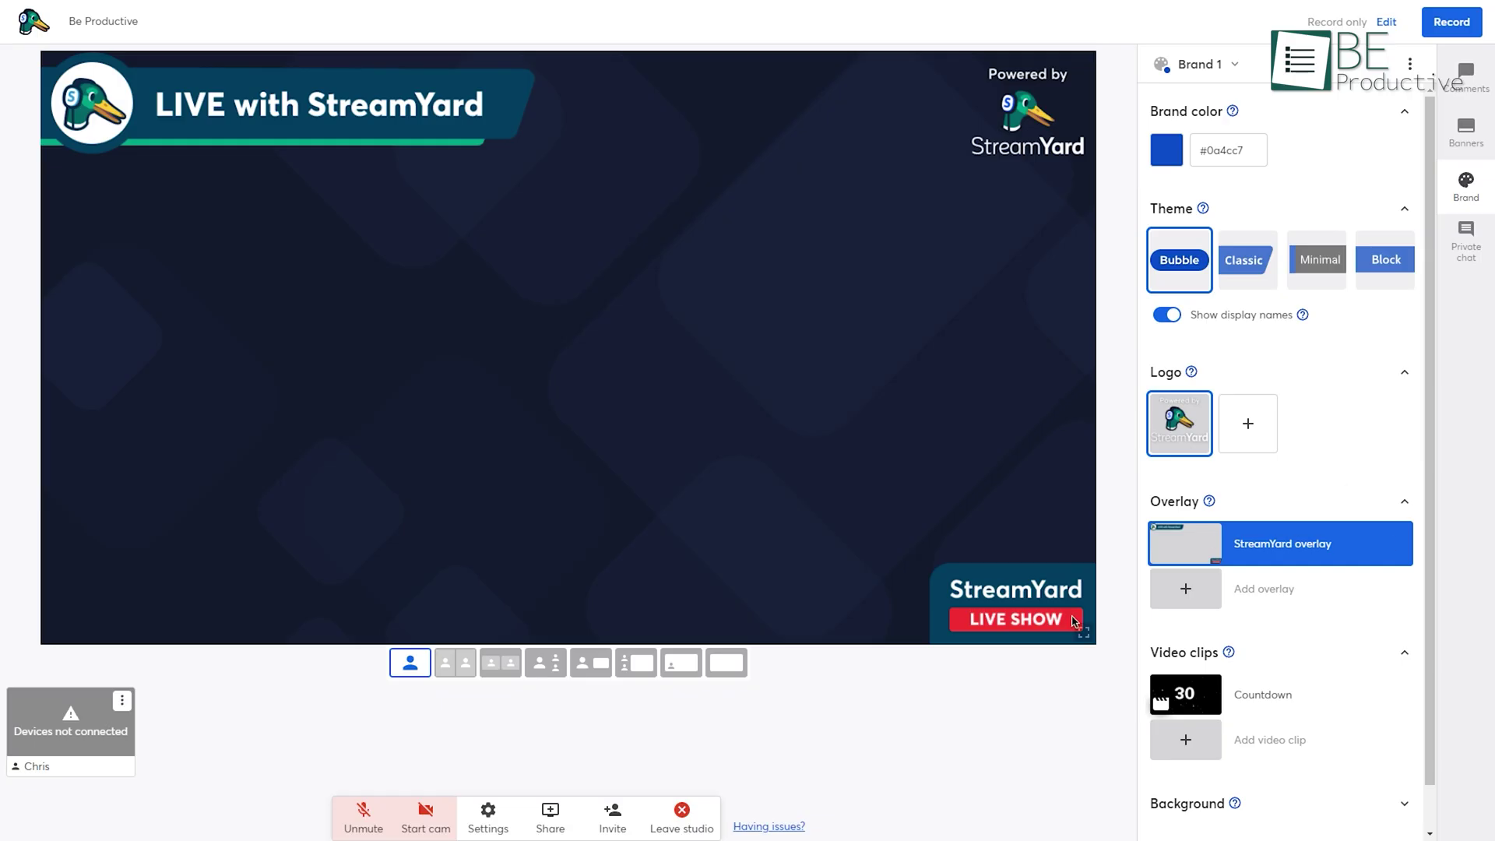
click(627, 815)
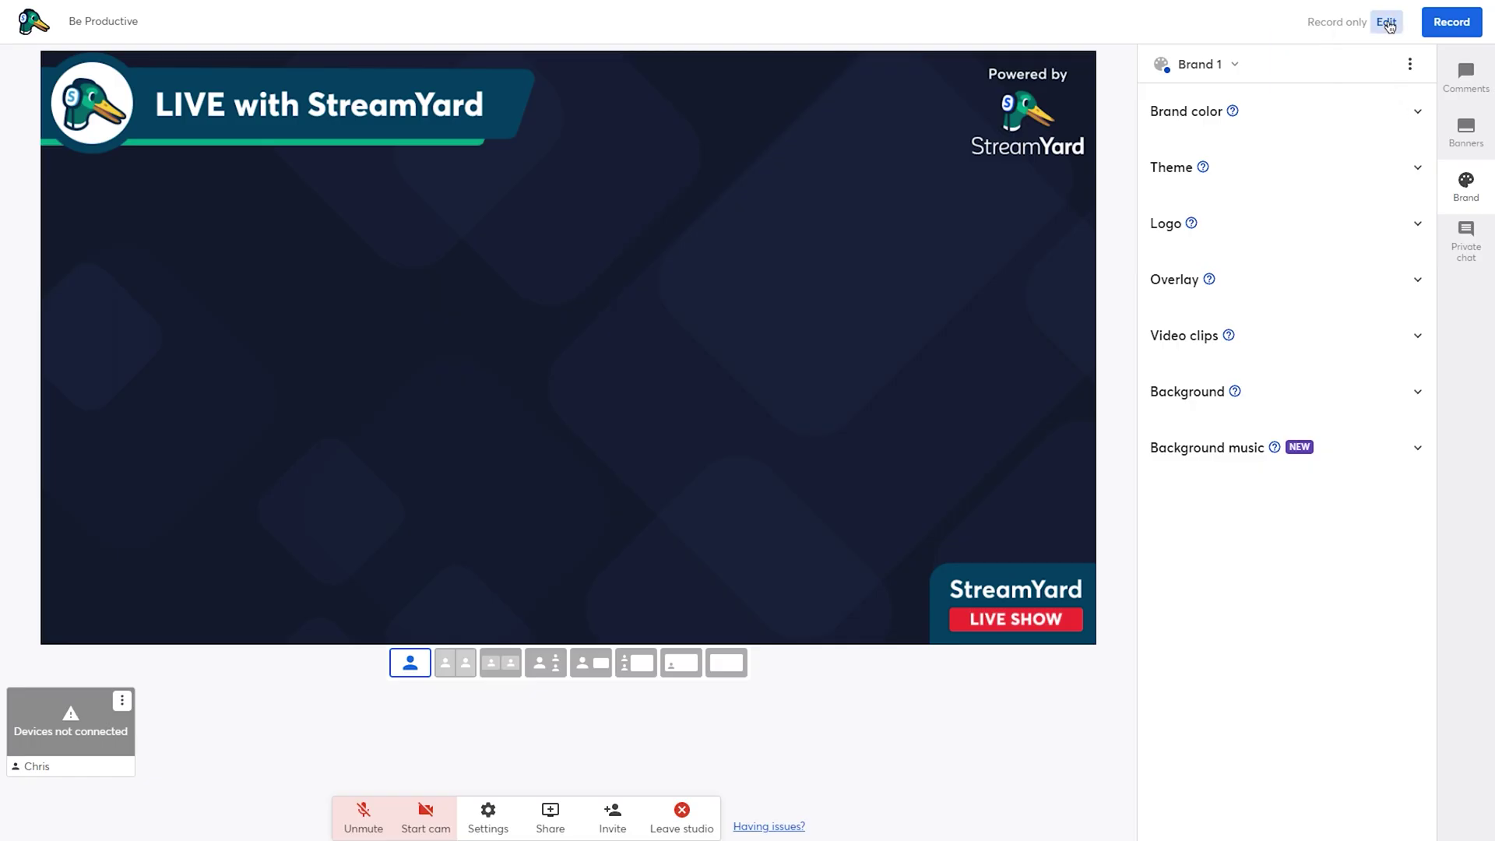
click(1390, 24)
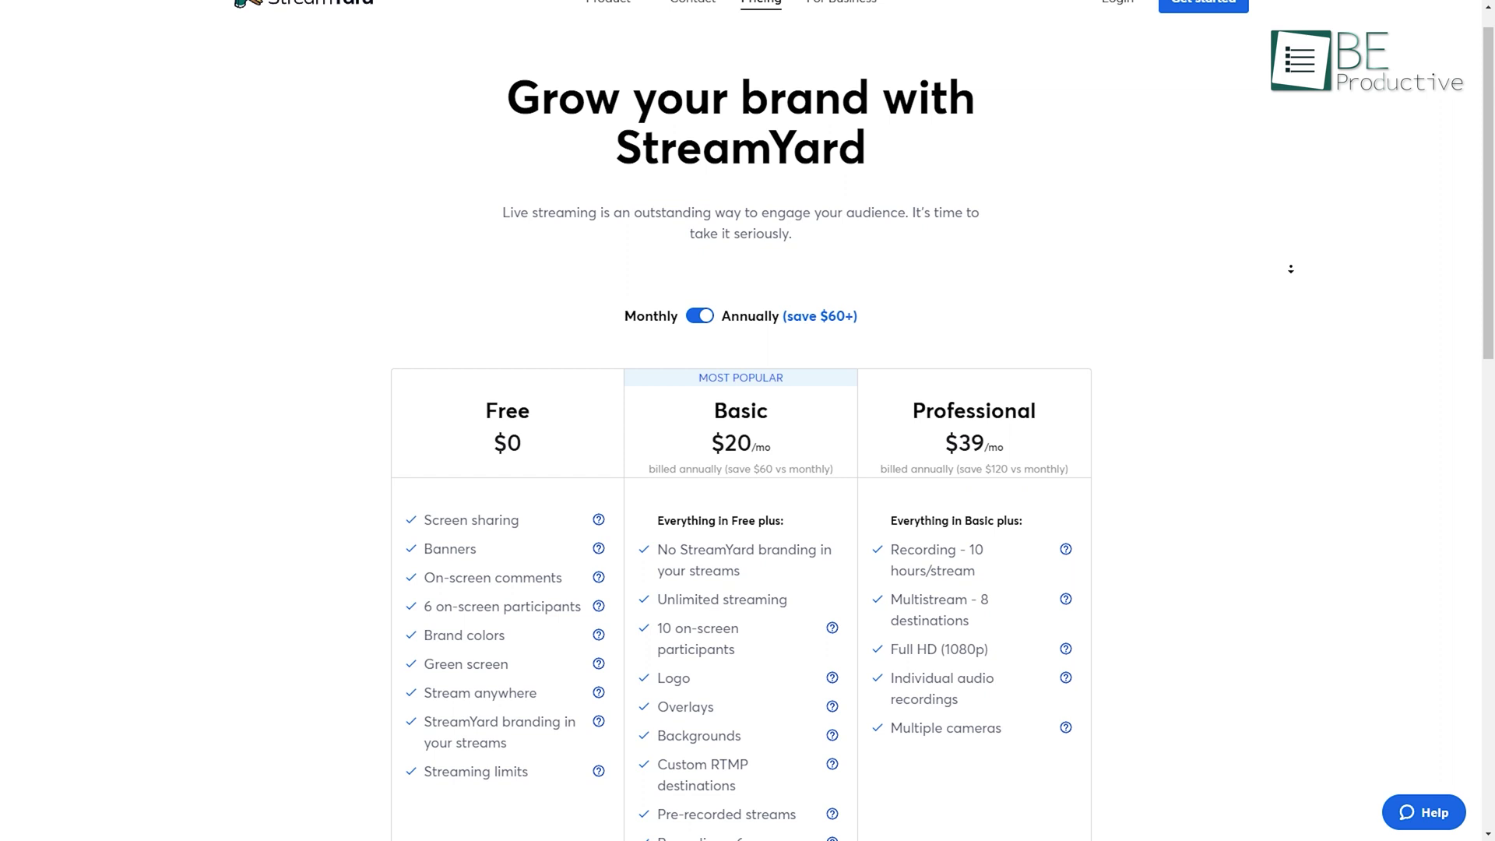
- Autoscroll through StreamYard's Free, Basic $20/mo and Professional $39/mo plans to the feature highlights
middle_click(1290, 269)
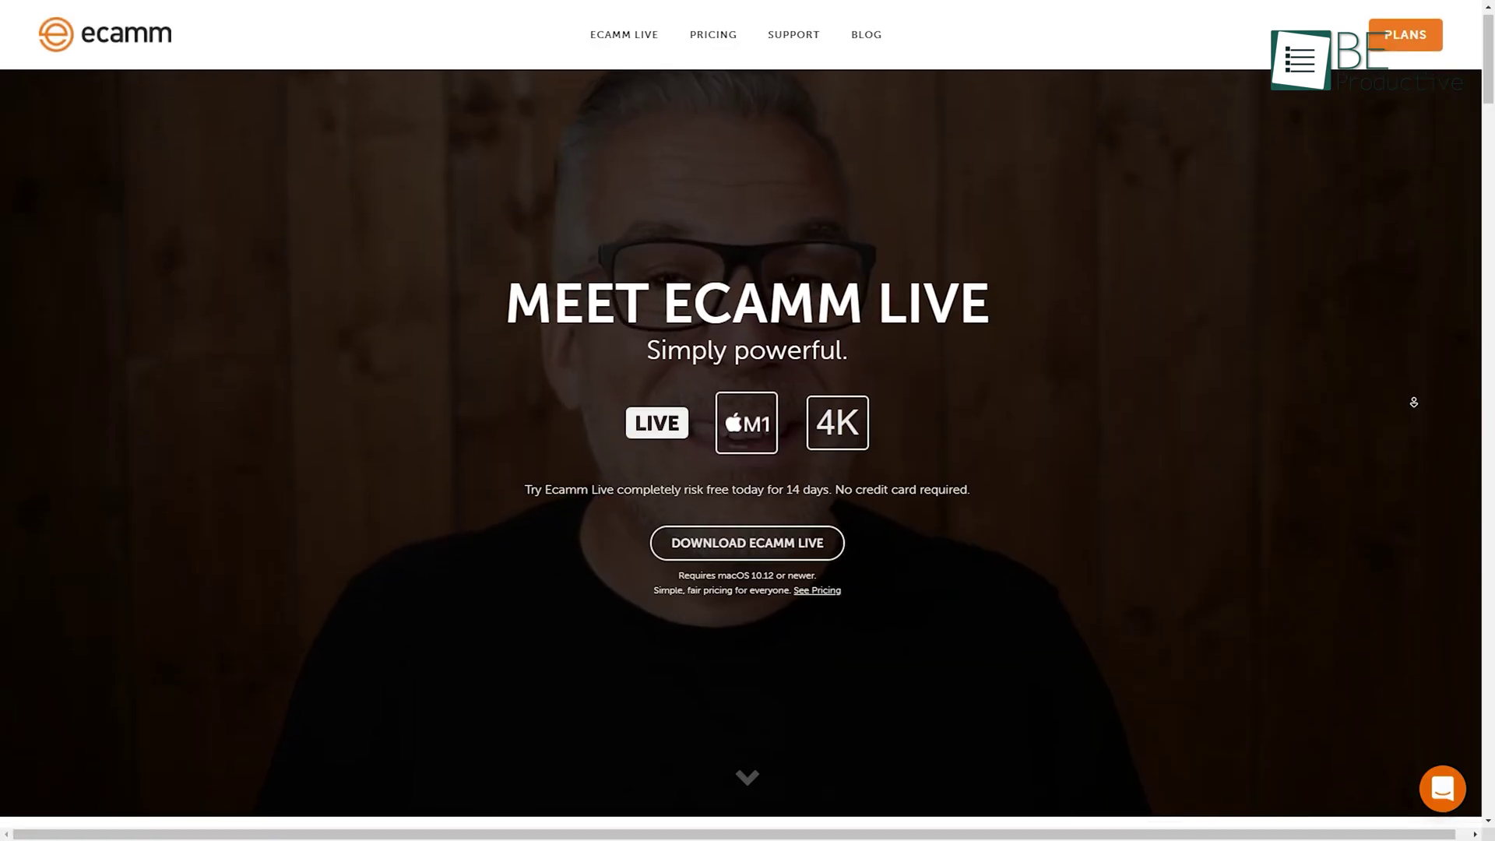
- View the Meet Ecamm Live homepage with its 14-day risk-free trial and Download button
scroll(1414, 402, down, 3)
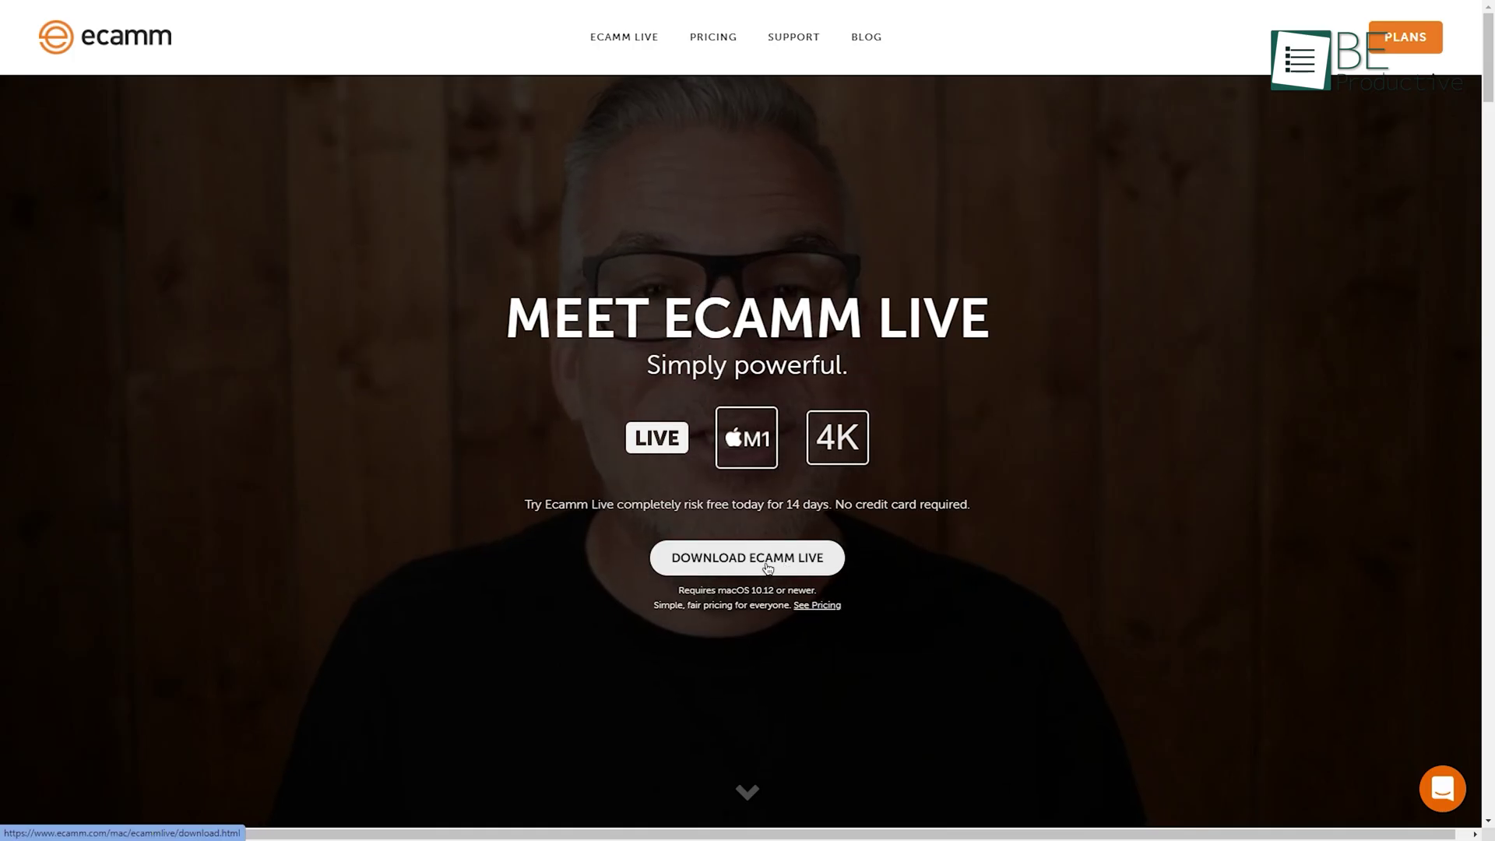
- Look over Ecamm Live's Default Scene, Sound Levels and Trial Watermark overlay palettes
scroll(633, 584, down, 15)
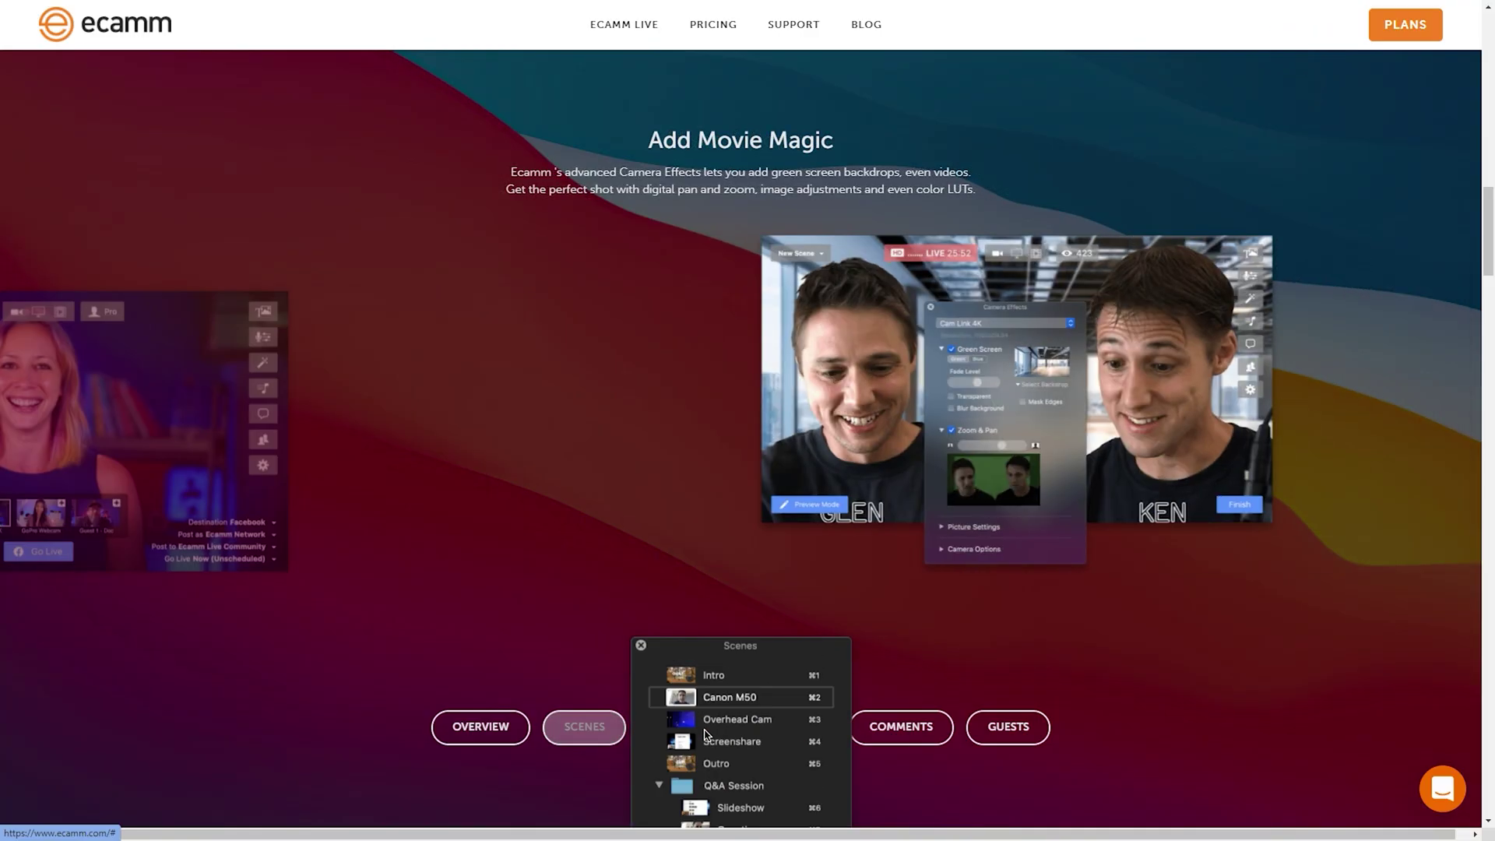
- Show the Overlays and Comments feature slides in the Ecamm homepage carousel
click(802, 734)
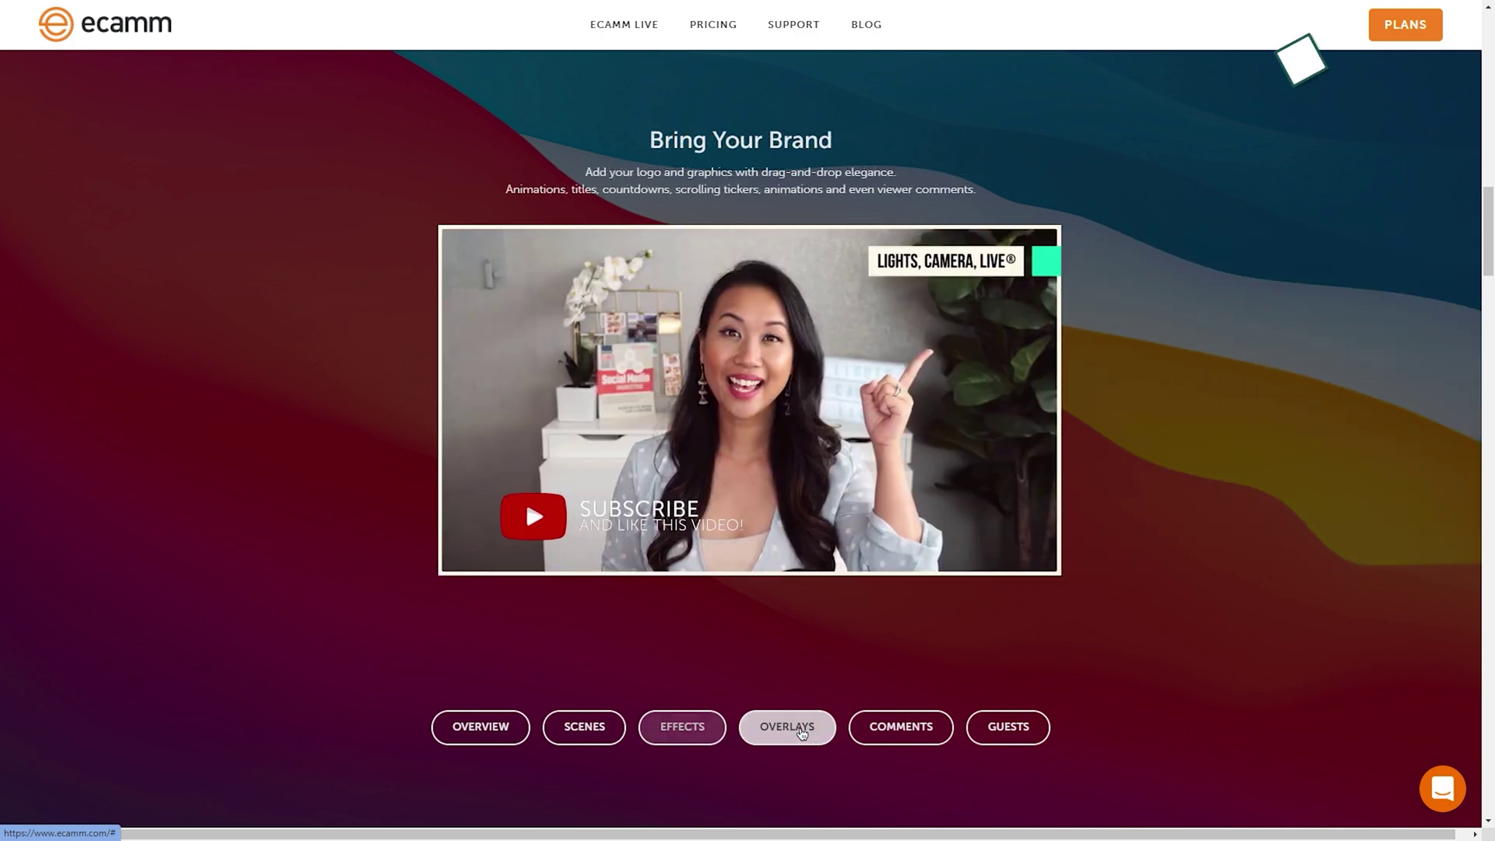
click(901, 732)
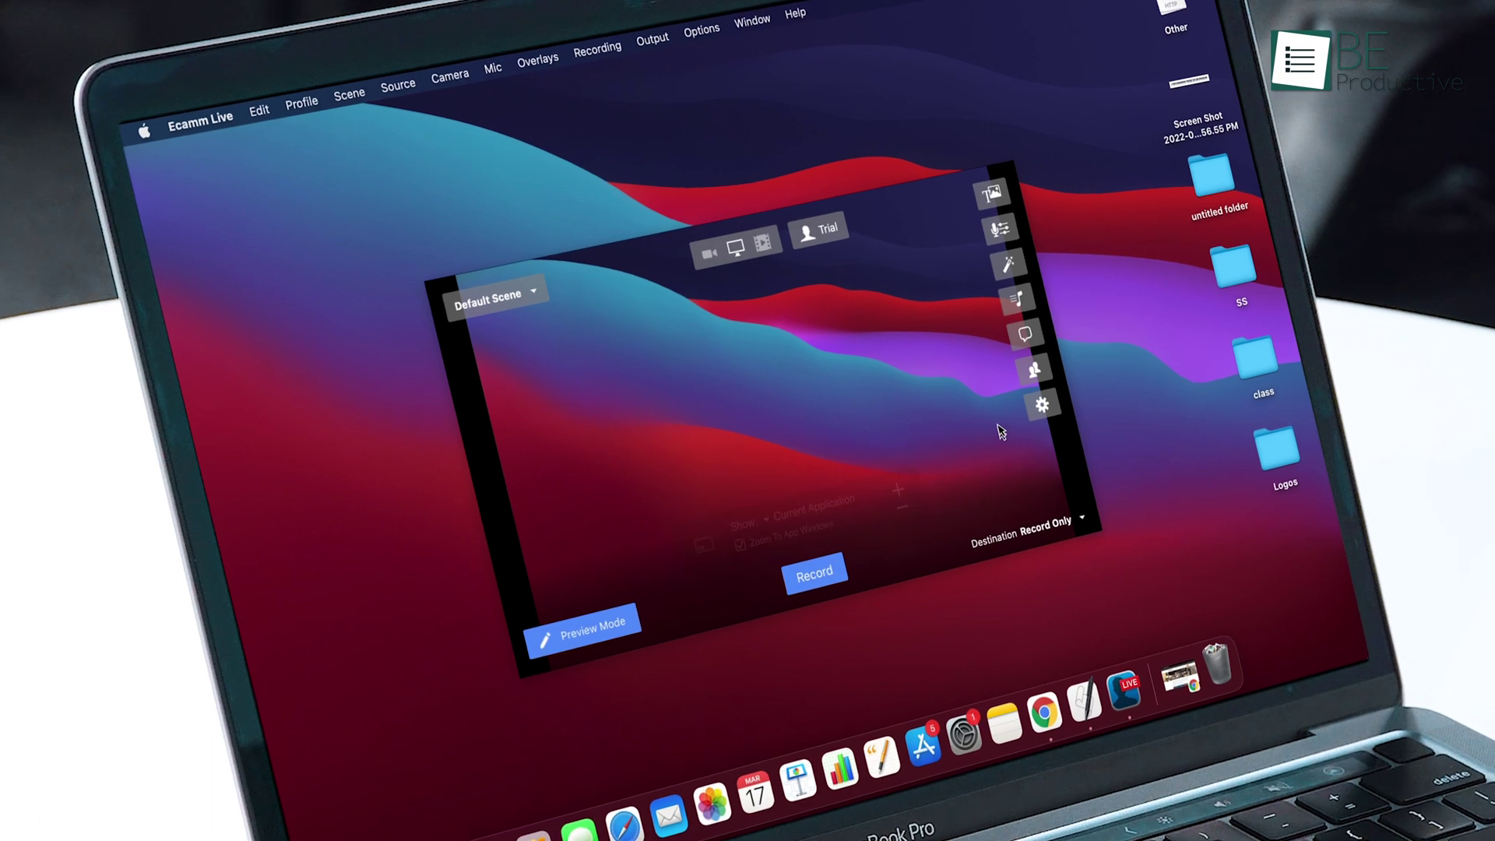
- Show Ecamm's Overlays, Sound Levels, Camera Effects and Sound Effects panels, then turn Virtual Cam on
click(1005, 199)
click(989, 224)
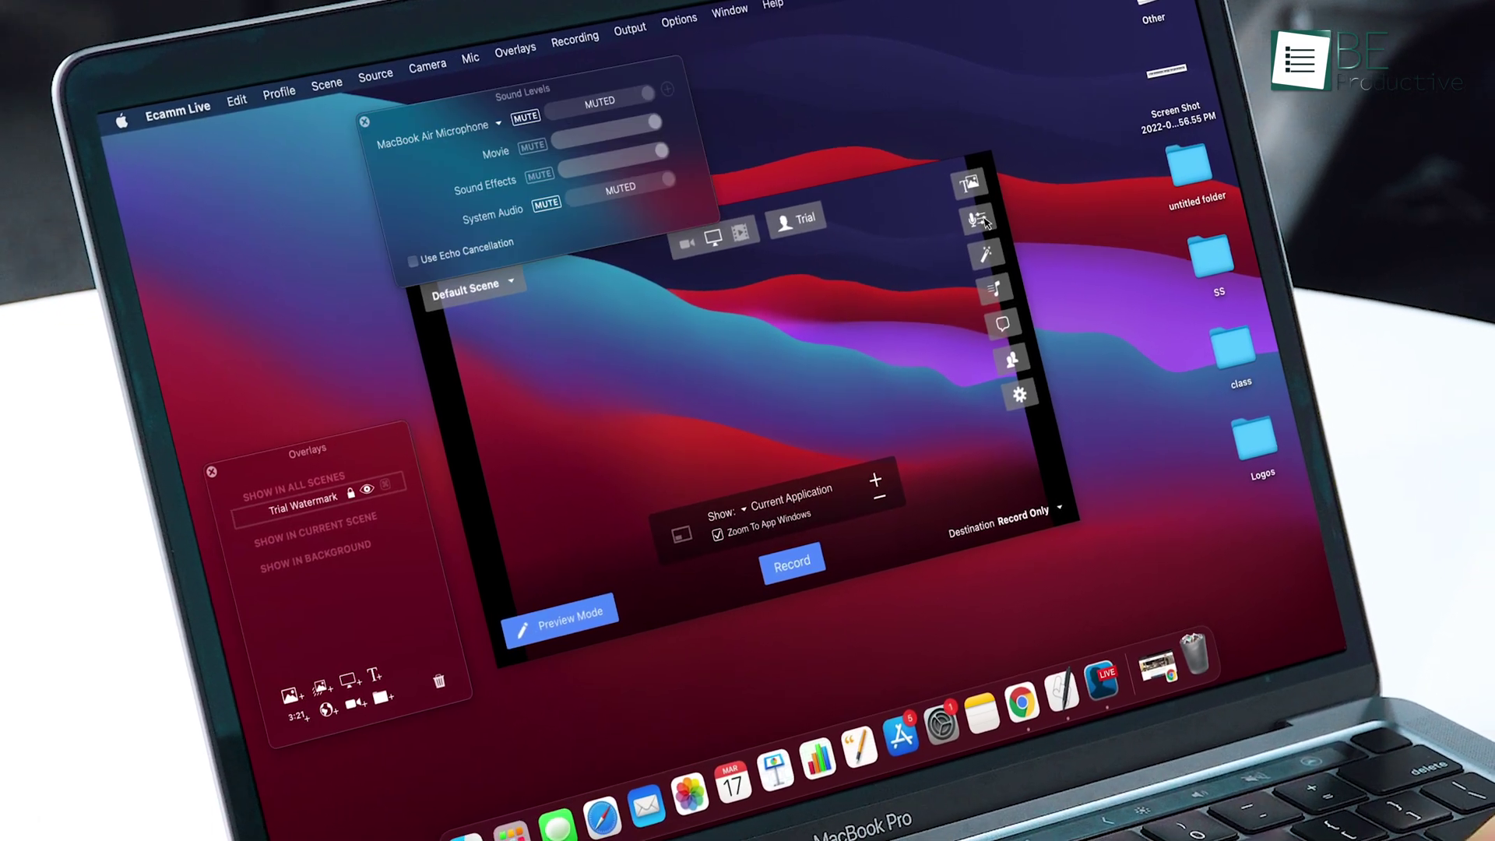
click(997, 259)
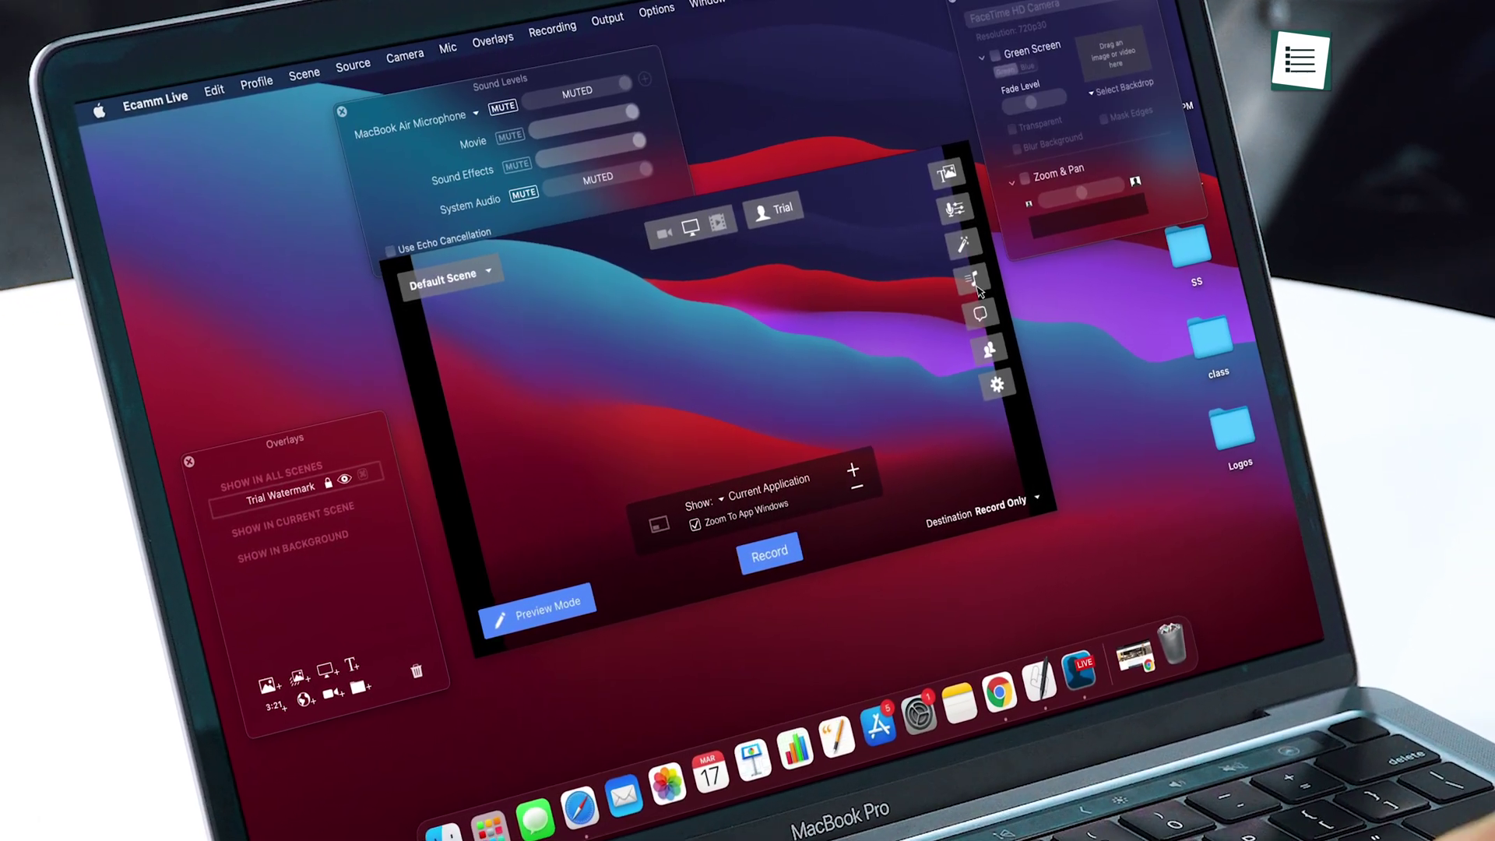
click(983, 283)
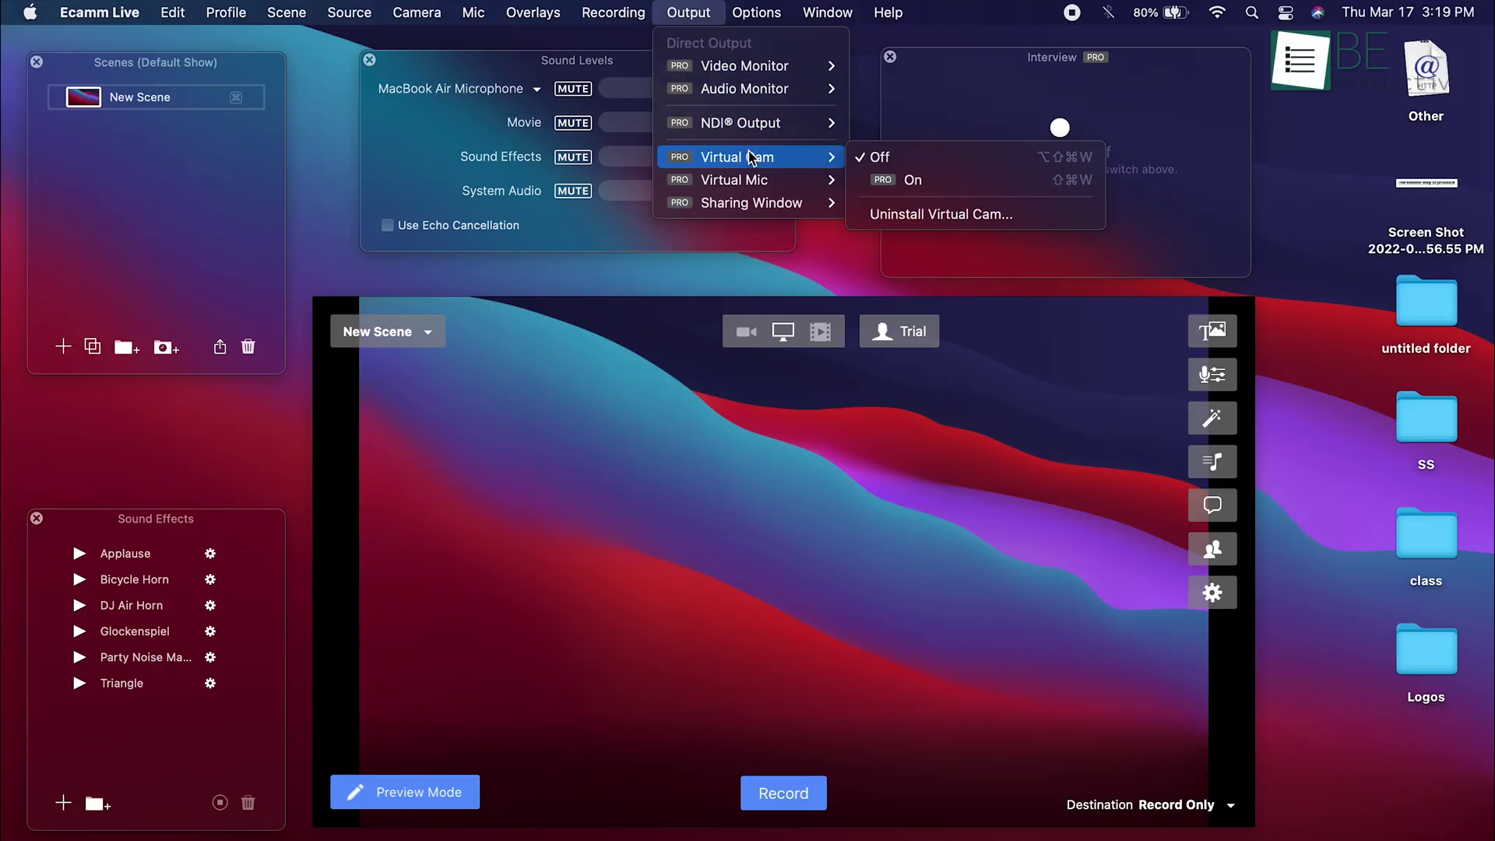
click(892, 180)
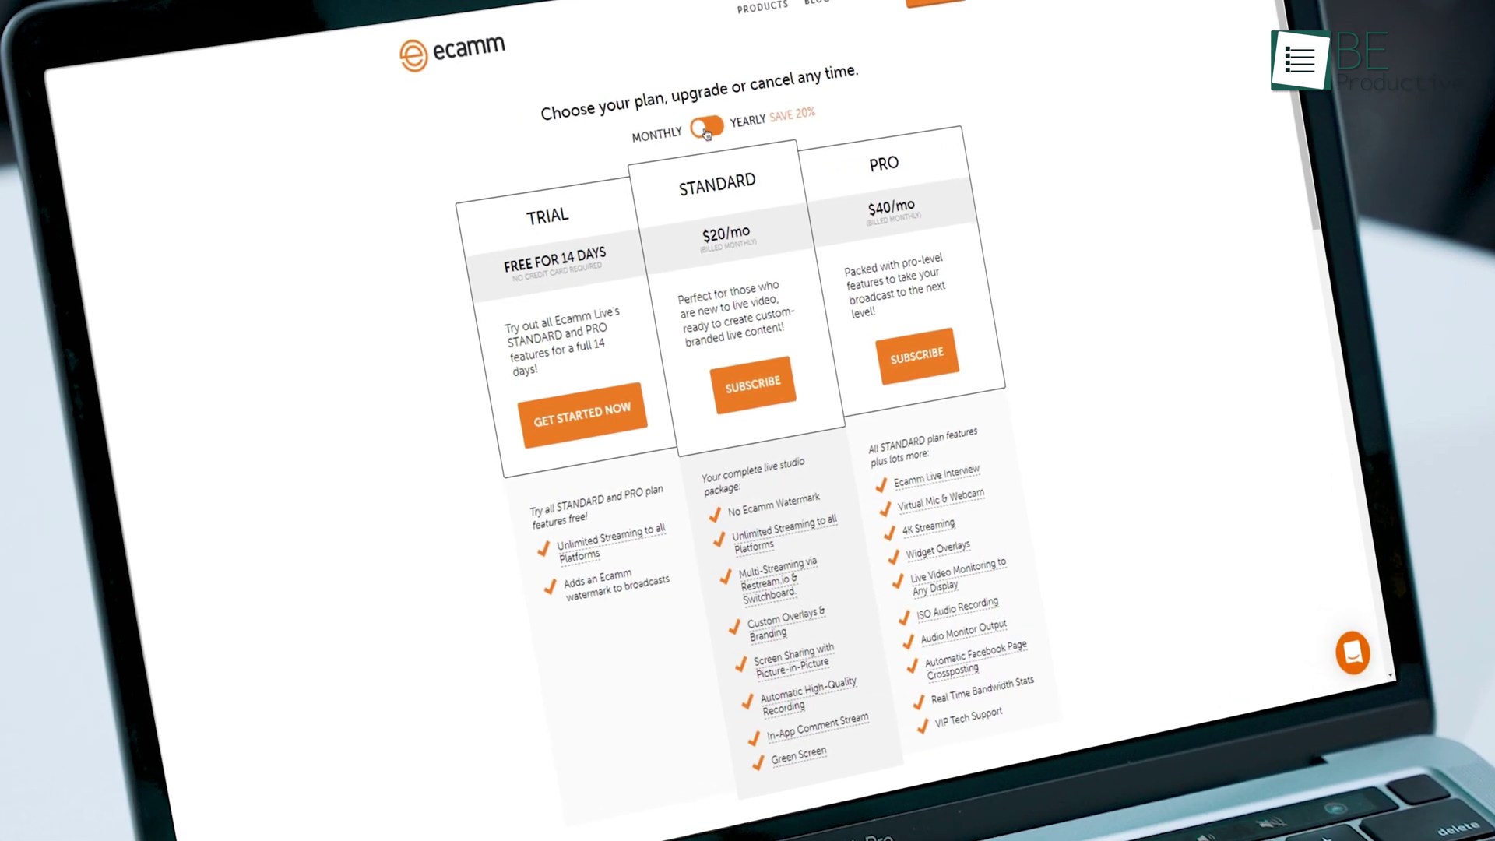
- Switch Ecamm's plans to yearly billing at $16 and $32/mo, then scroll to the platform logos
click(706, 134)
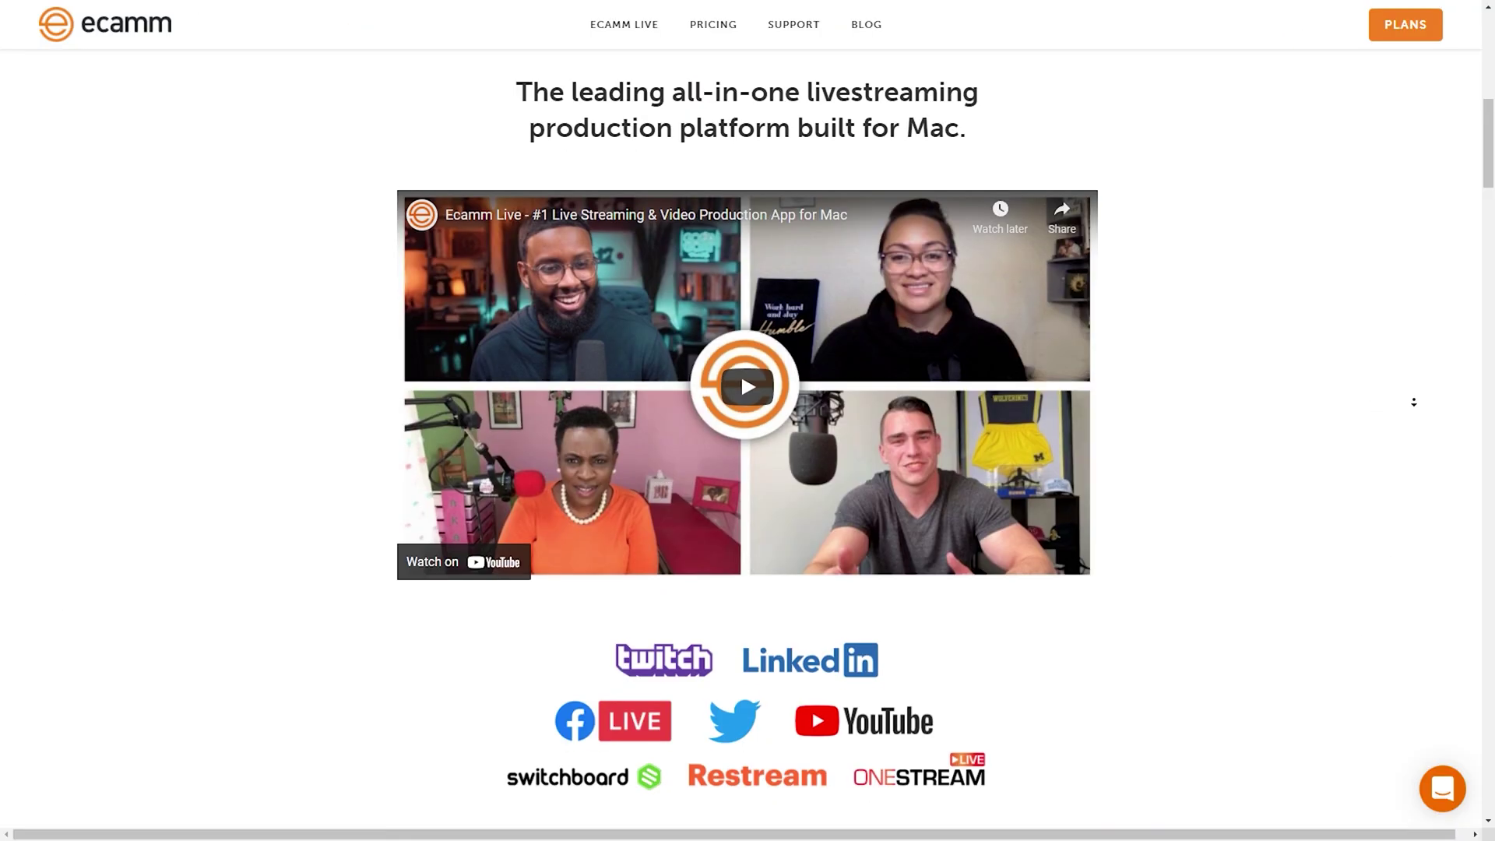
scroll(1414, 402, down, 2)
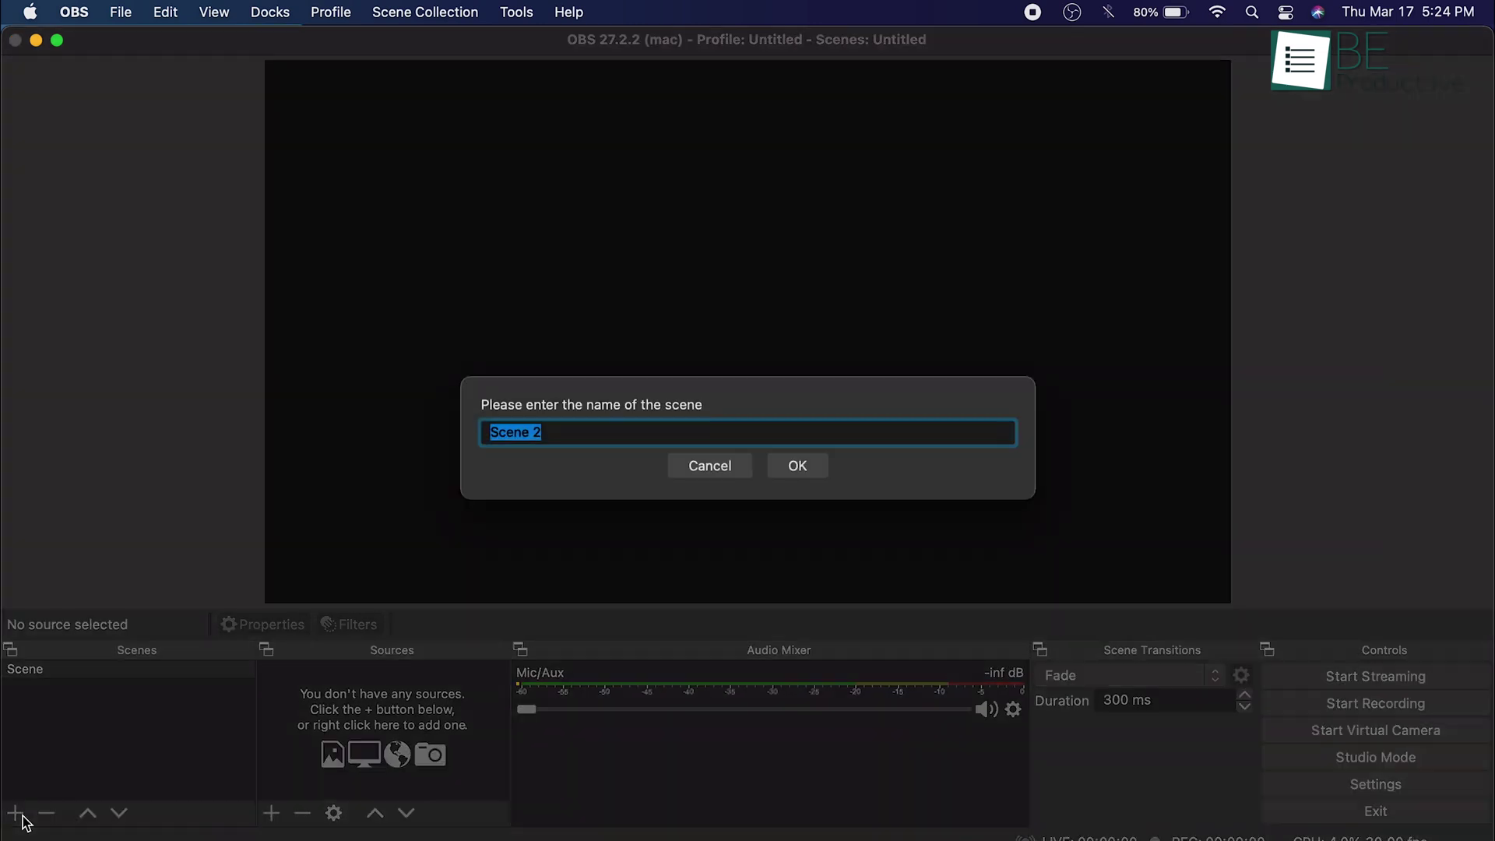
- Create Scene 2 in OBS and give it a Window Capture source
click(796, 478)
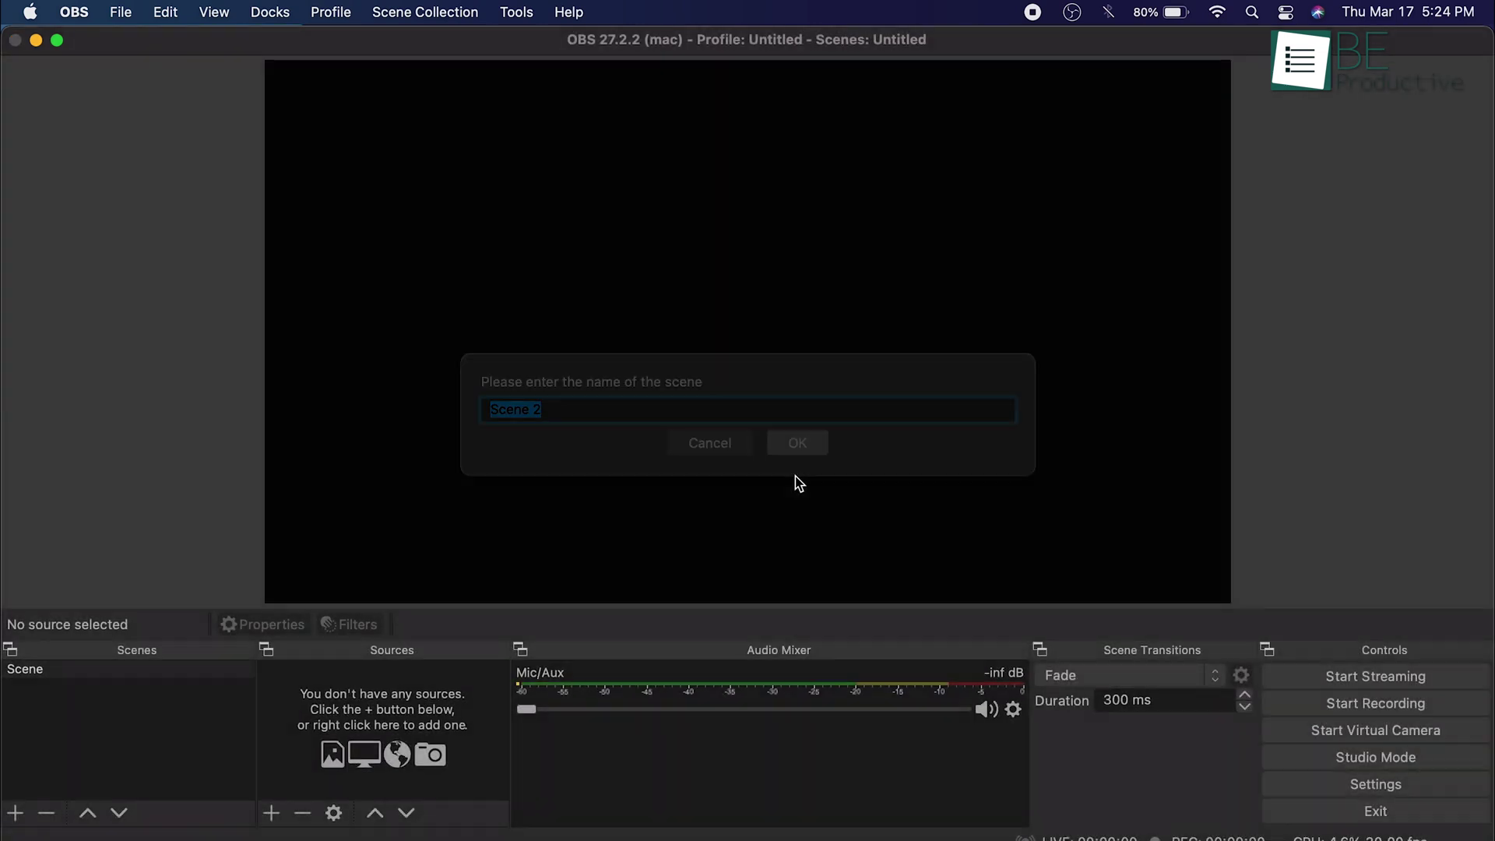
click(272, 813)
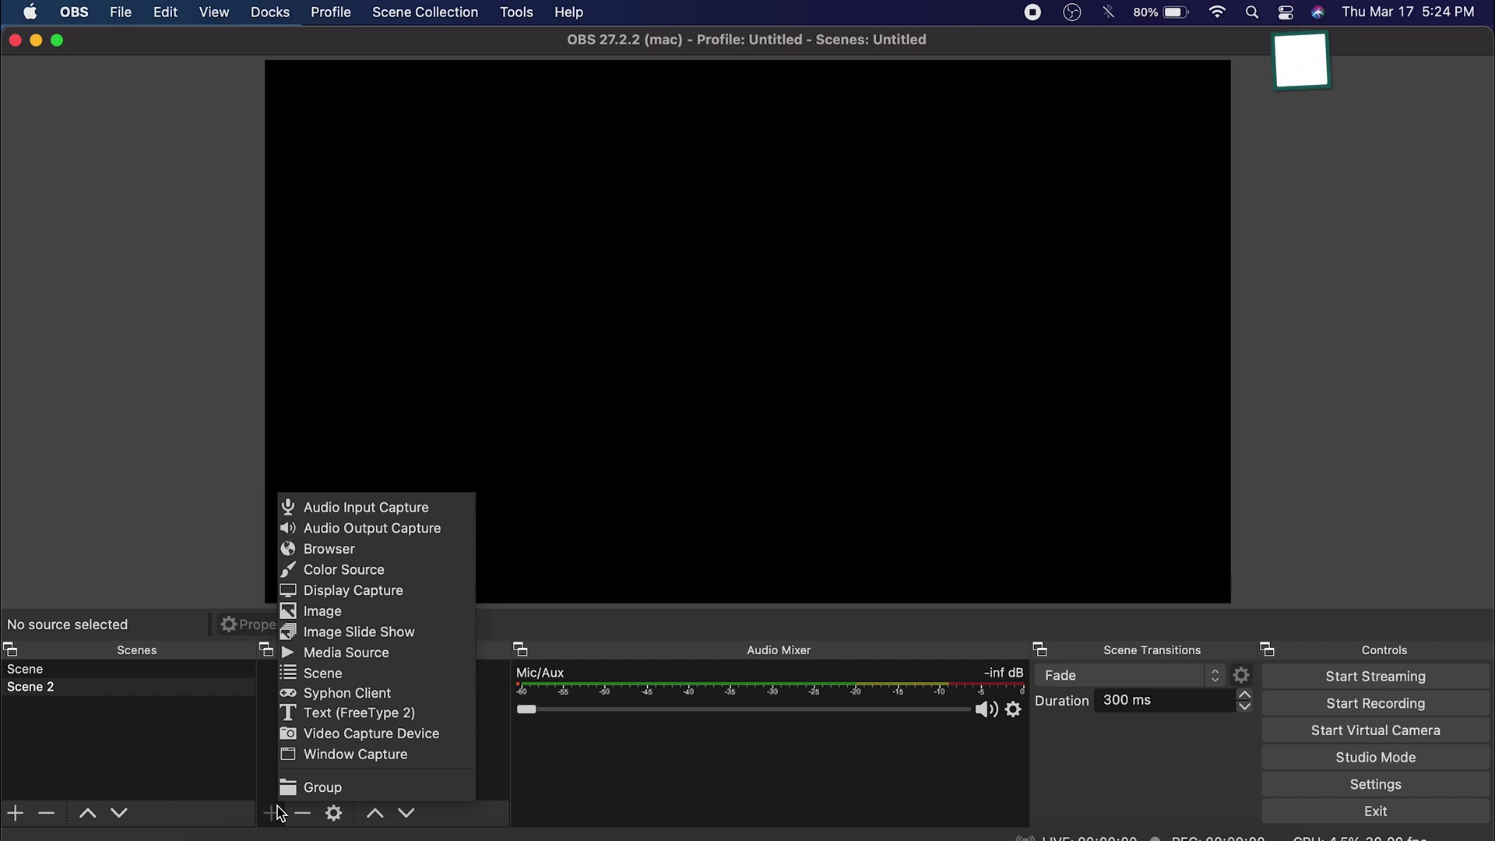
click(405, 758)
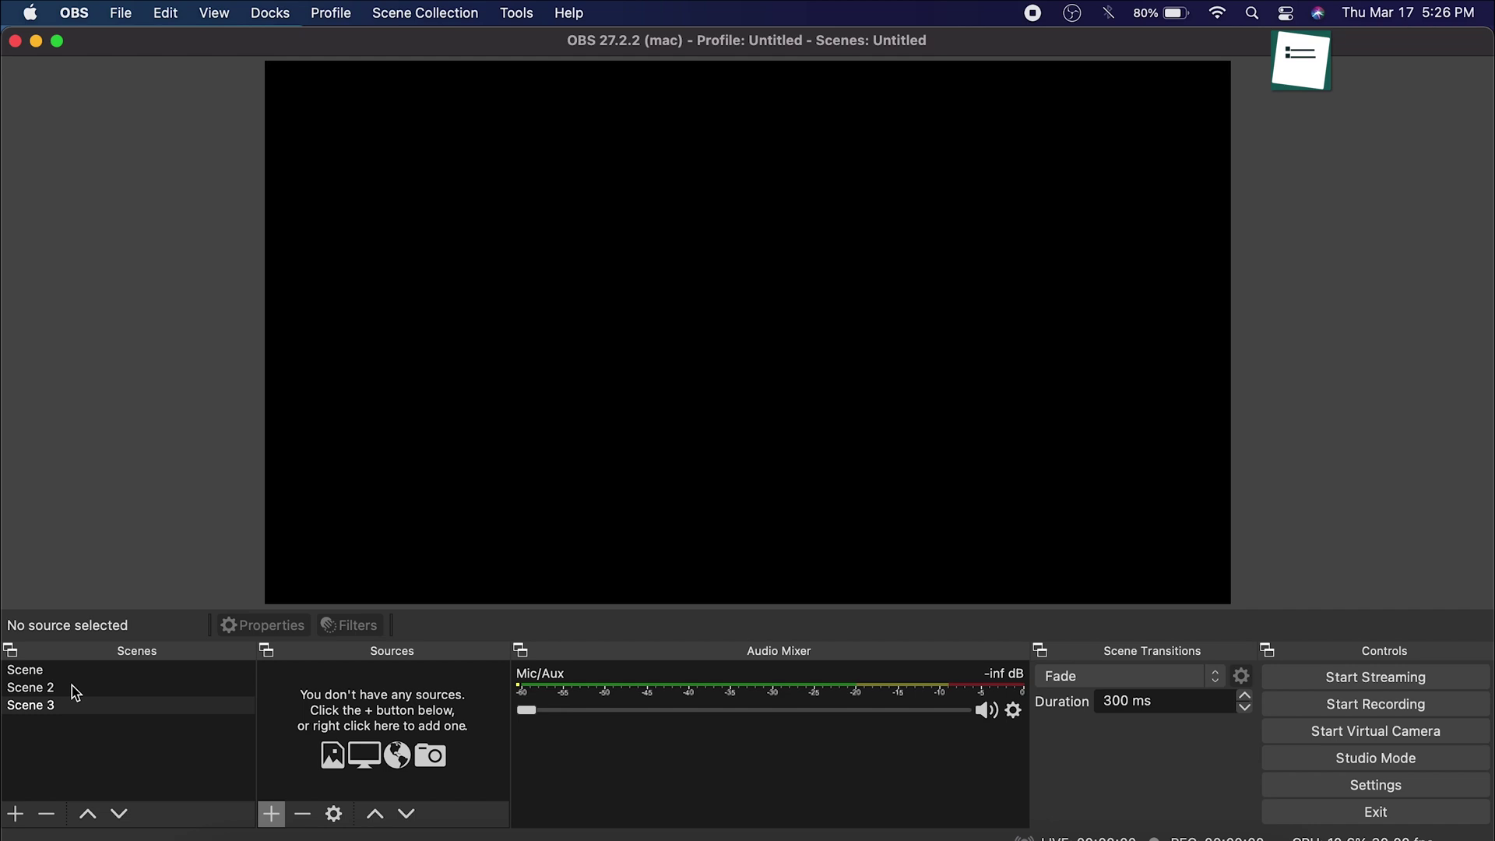
click(75, 689)
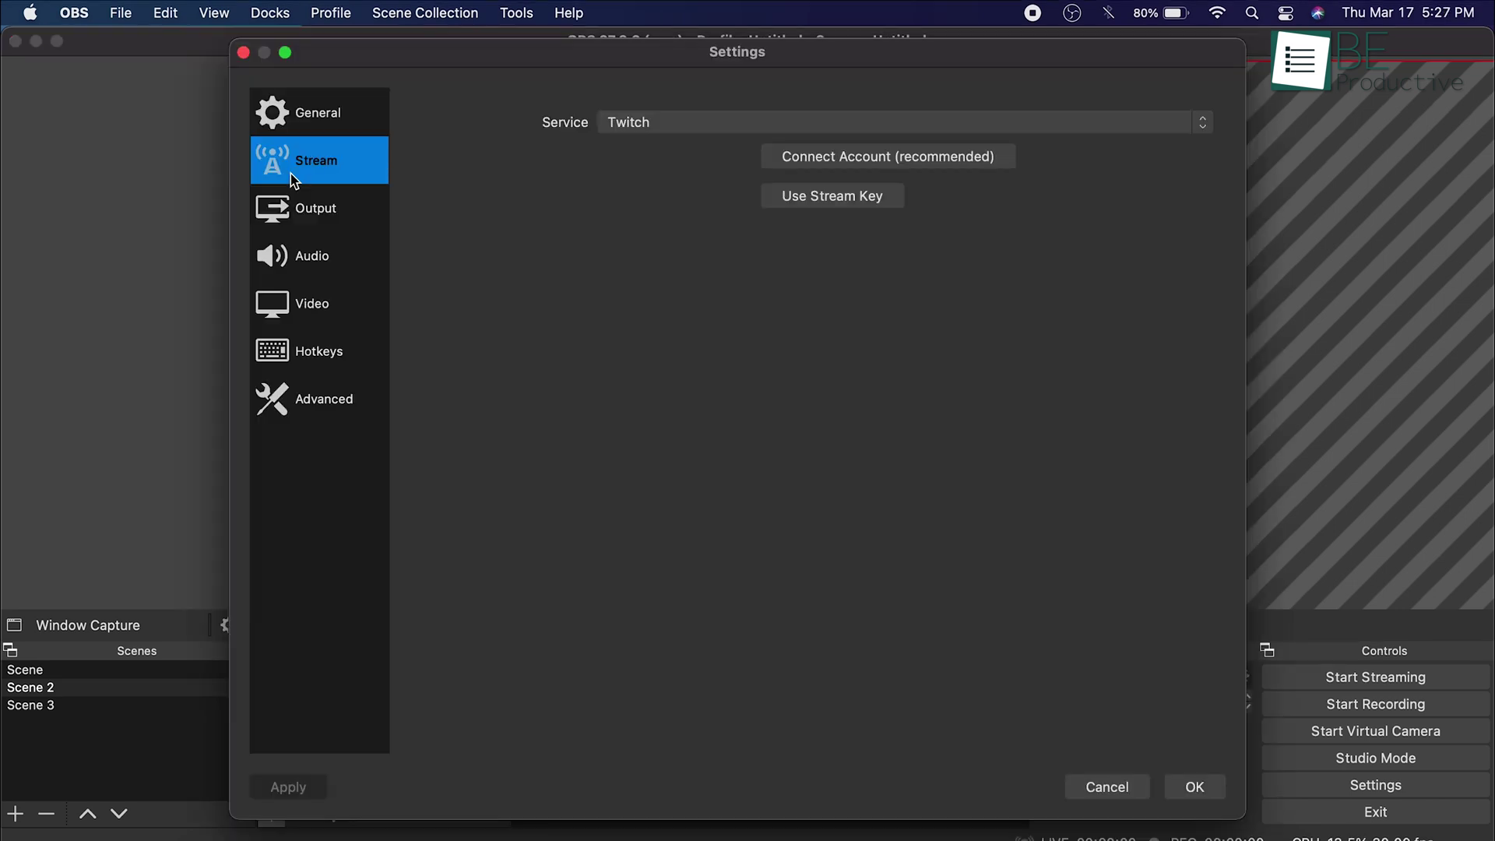
- Check the streaming services list, then add a Browser source to Scene 2
click(775, 124)
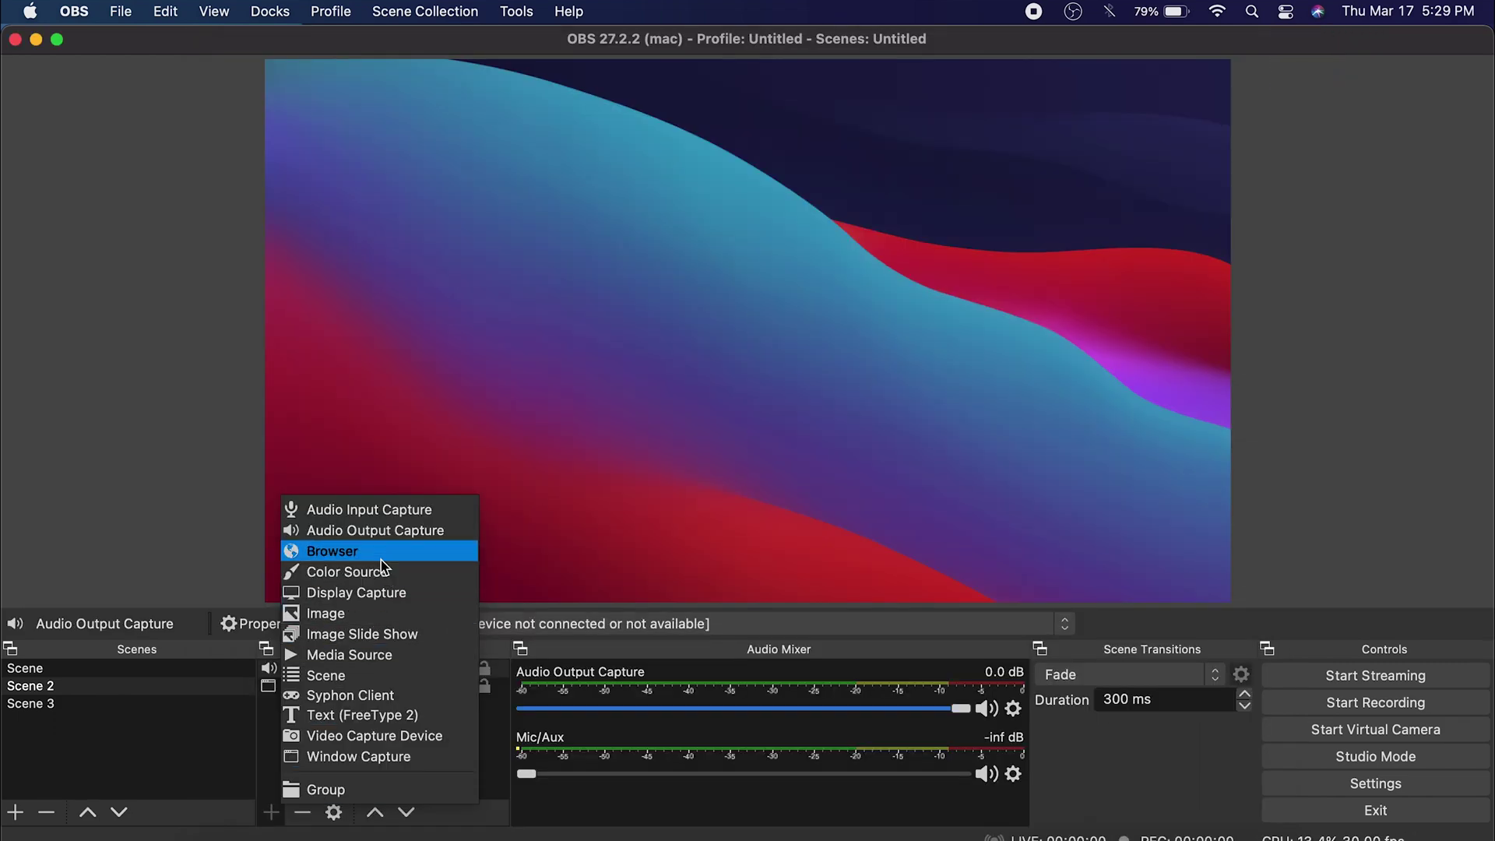
click(382, 553)
click(878, 570)
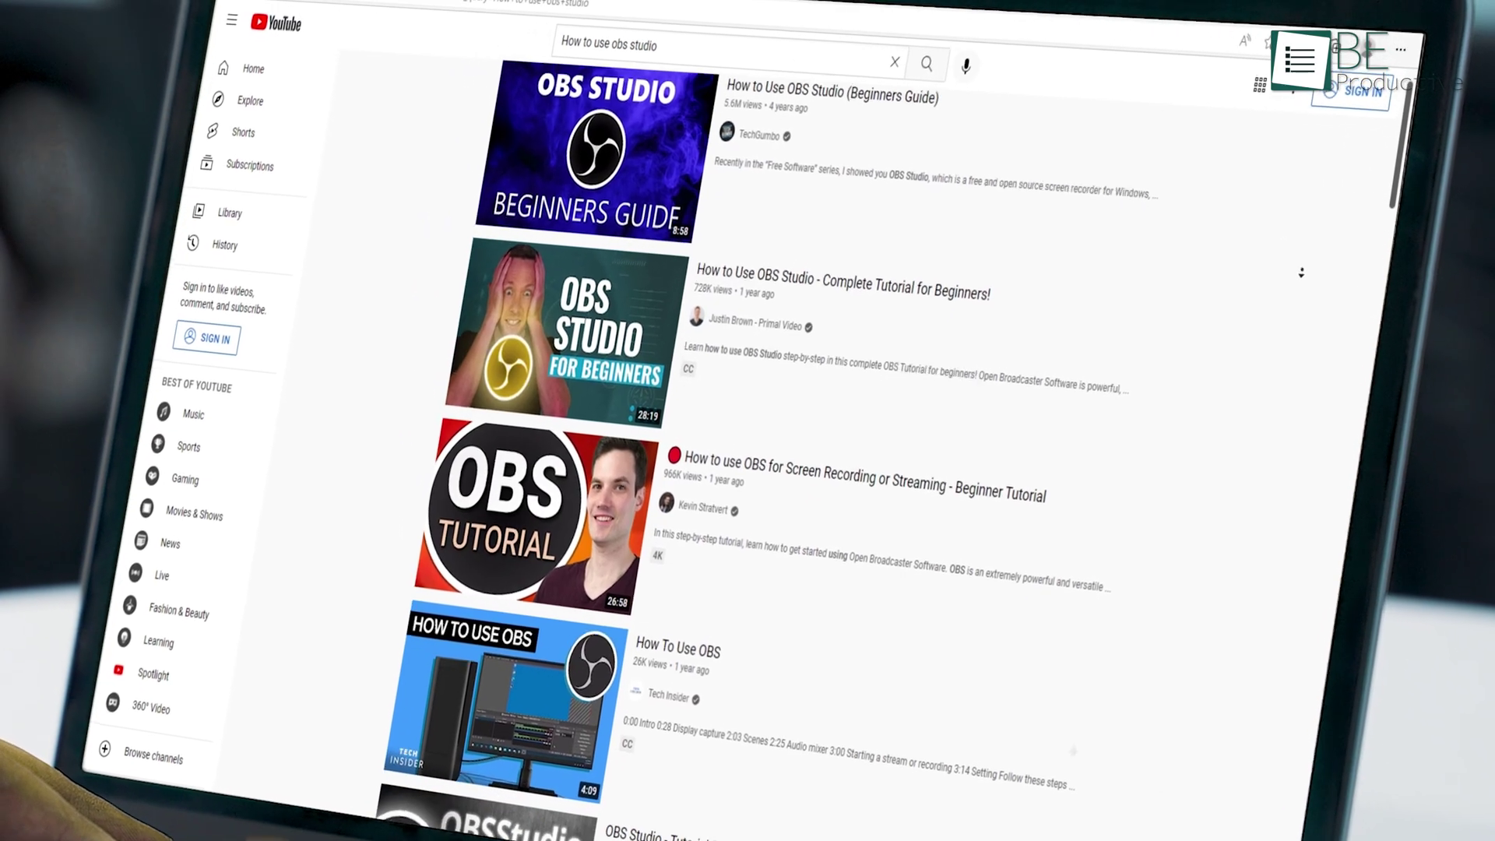
- Scroll through the 'How to use obs studio' results to the beginner OBS tutorials
scroll(856, 429, down, 2)
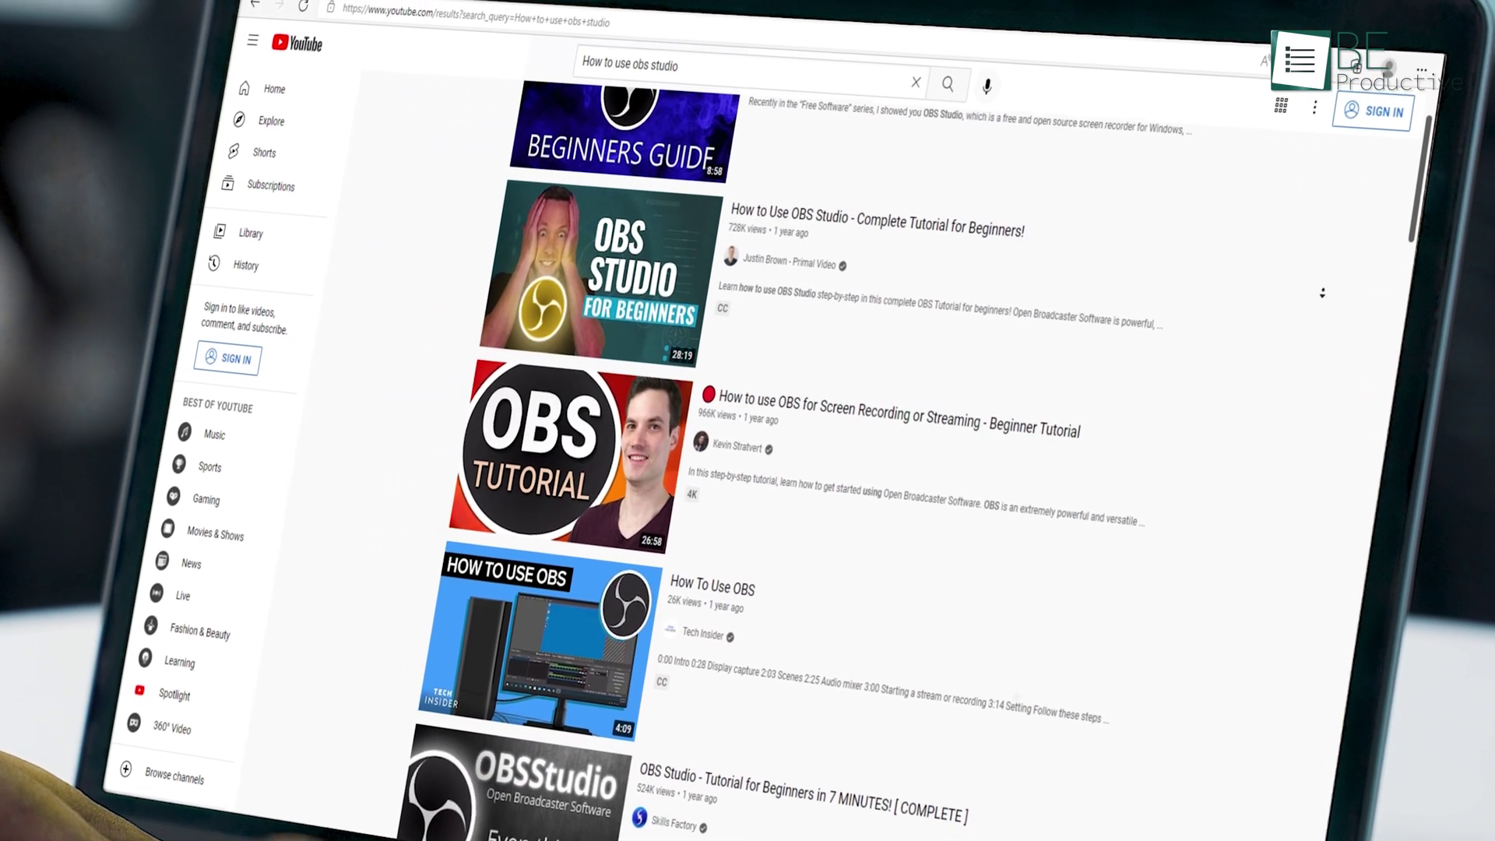
scroll(856, 429, down, 1)
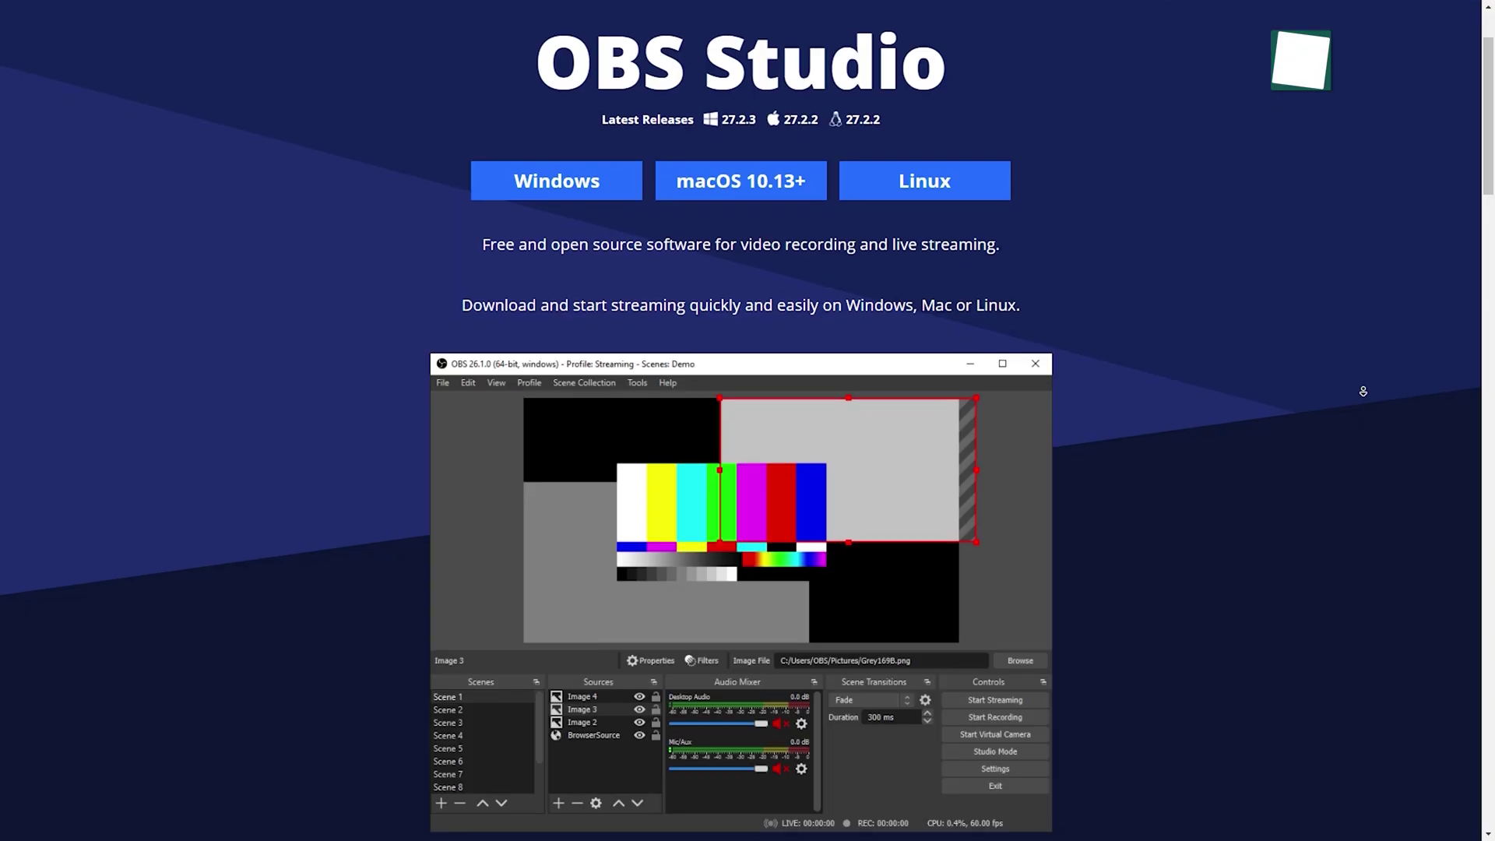
- Scroll the obsproject.com homepage past the Windows, macOS and Linux downloads toward the sponsors
scroll(1362, 387, down, 1)
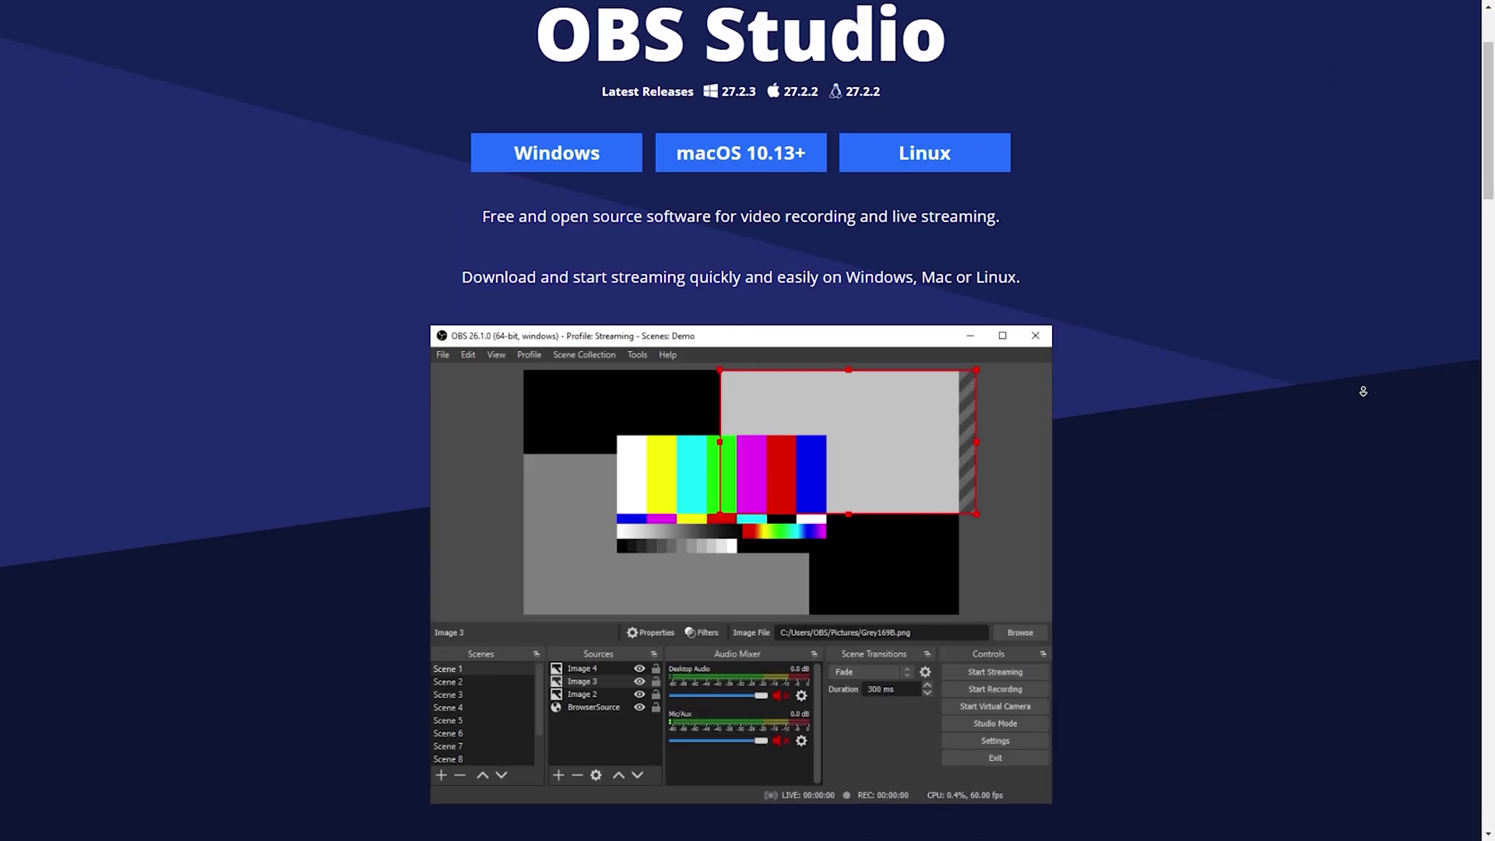